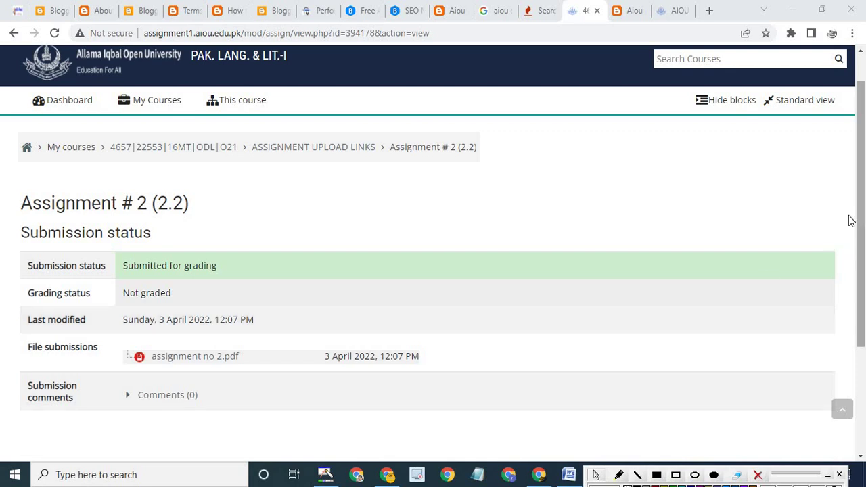
Step: Open the aioustudy.pk website in a new browser tab
{"action": "left_click", "coordinate": [708, 9]}
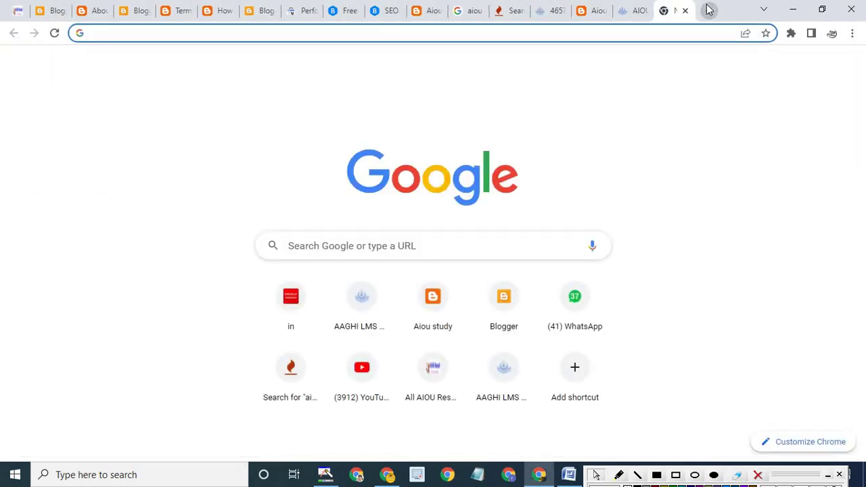
{"action": "type", "text": "aio"}
{"action": "key", "text": "Return"}
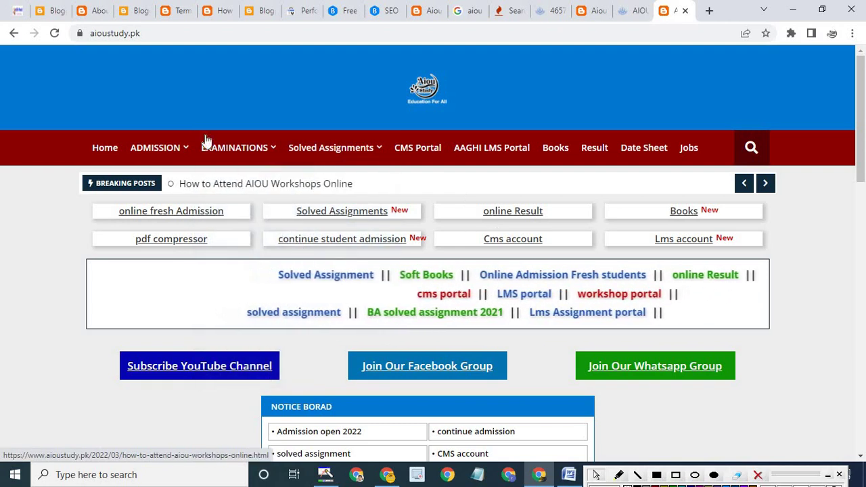
Step: Frame the Lms account link on the home page, open it, and clear the frame
{"action": "left_click_drag", "start_coordinate": [633, 224], "coordinate": [770, 257]}
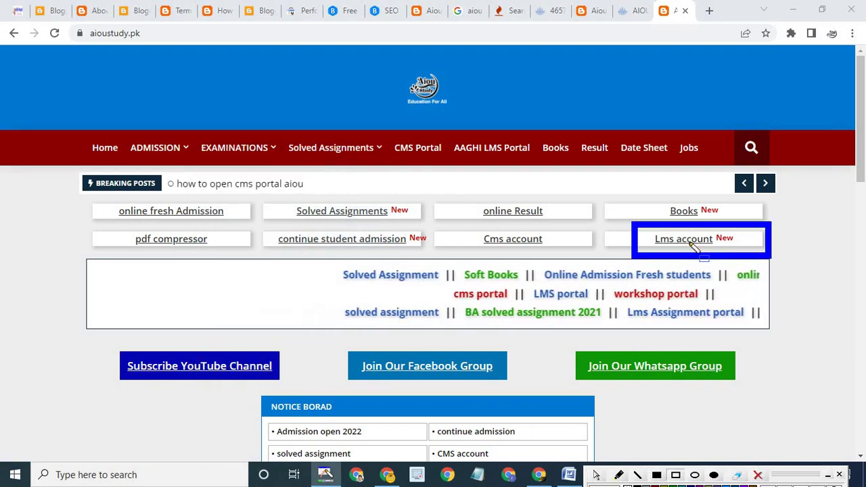
{"action": "left_click", "coordinate": [690, 243]}
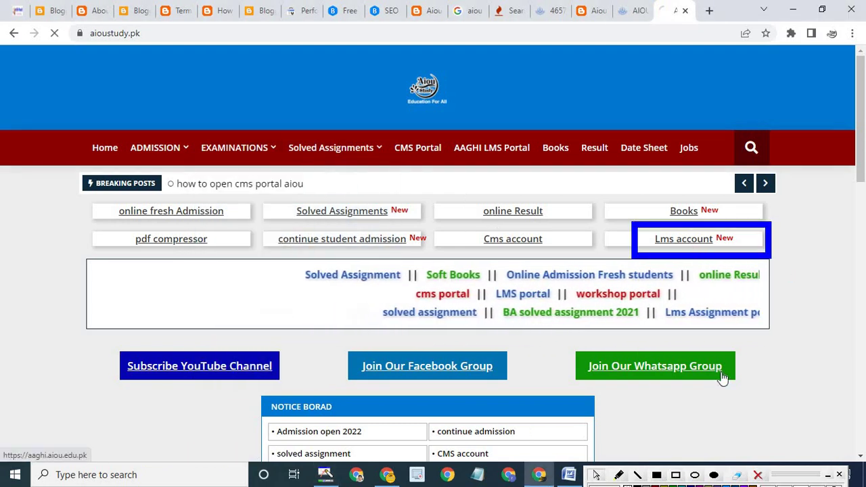
{"action": "left_click", "coordinate": [757, 475]}
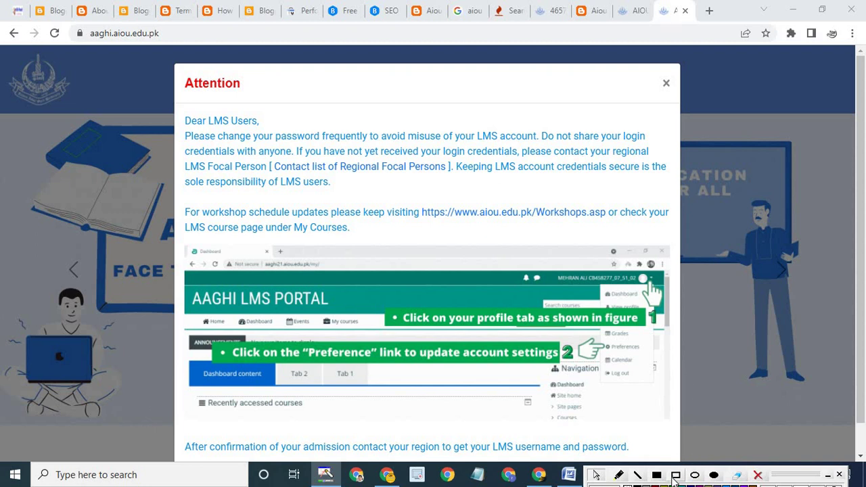
Step: Mark the close control of the Attention notice with a rectangle, dismiss the notice, and clear the mark
{"action": "left_click", "coordinate": [674, 476]}
{"action": "left_click_drag", "start_coordinate": [644, 66], "coordinate": [652, 80]}
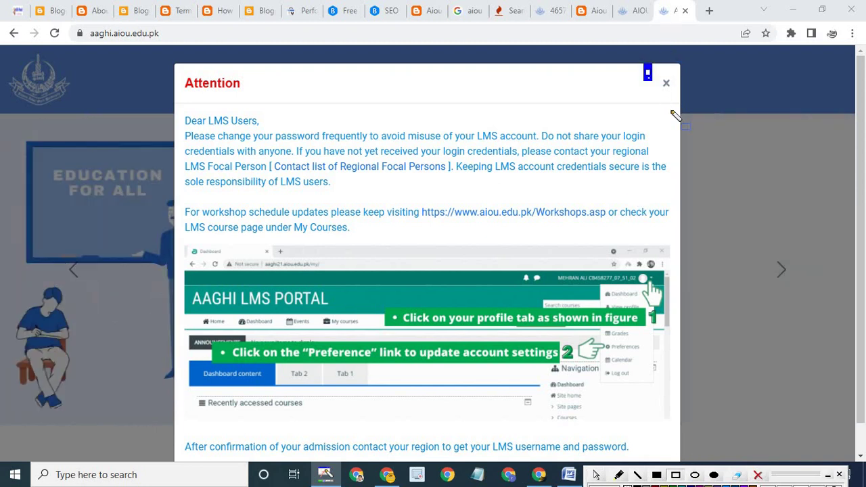
{"action": "left_click_drag", "start_coordinate": [675, 115], "coordinate": [681, 109]}
{"action": "left_click", "coordinate": [667, 85]}
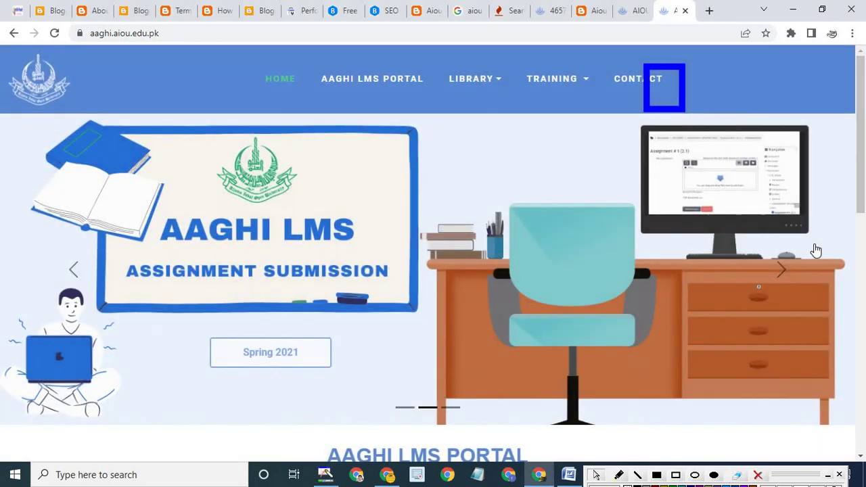
{"action": "left_click", "coordinate": [757, 475]}
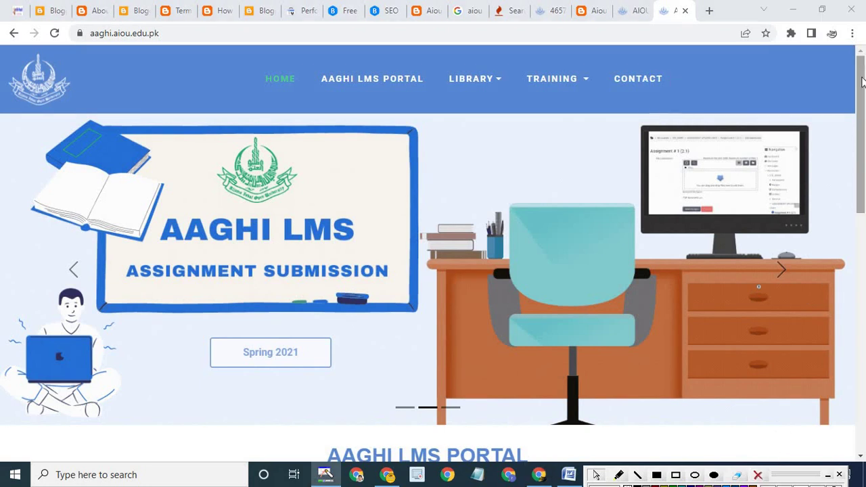
Step: Frame Current LMS Portals and the Autumn 2021 Assignment Submission card, then open that card's login page and clear the frames
{"action": "left_click_drag", "start_coordinate": [863, 81], "coordinate": [863, 206]}
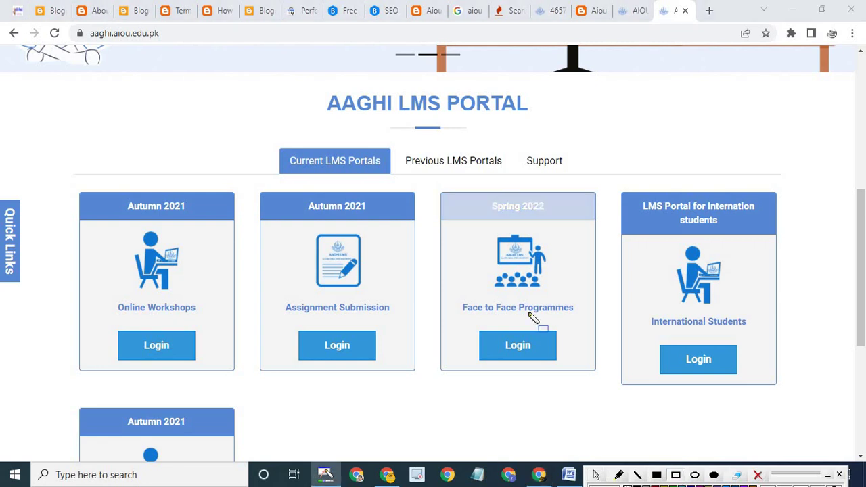
{"action": "left_click_drag", "start_coordinate": [260, 137], "coordinate": [399, 182]}
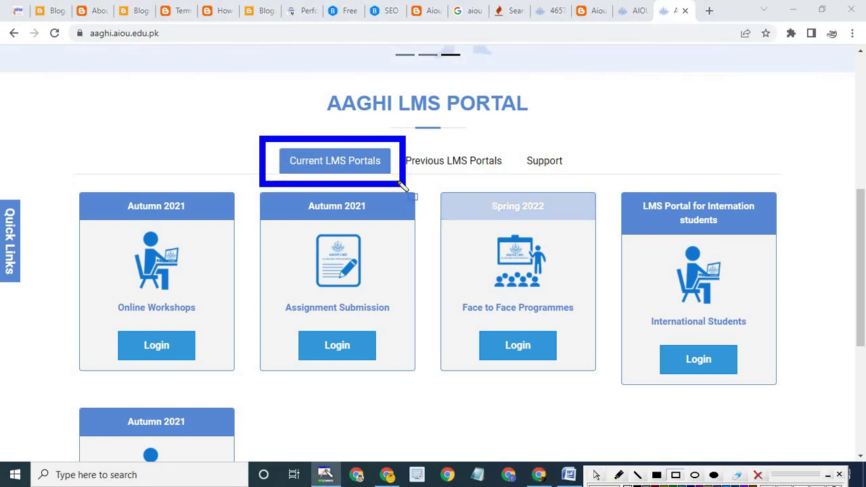
{"action": "left_click", "coordinate": [757, 474]}
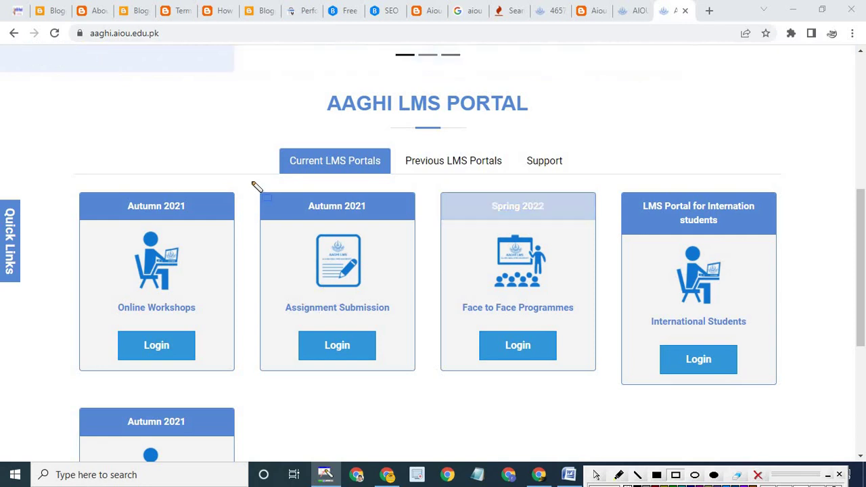
{"action": "mouse_move", "coordinate": [250, 181]}
{"action": "left_mouse_down"}
{"action": "mouse_move", "coordinate": [347, 318]}
{"action": "mouse_move", "coordinate": [403, 371]}
{"action": "left_mouse_up"}
{"action": "left_click_drag", "start_coordinate": [425, 405], "coordinate": [429, 401]}
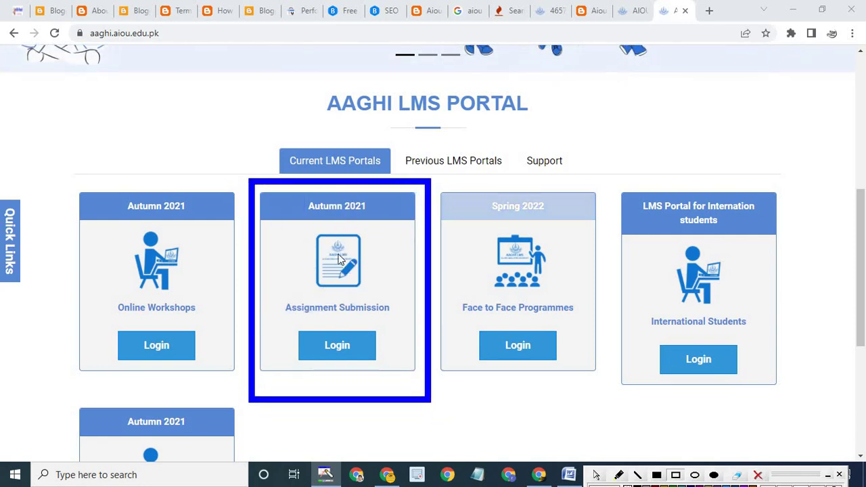
{"action": "left_click_drag", "start_coordinate": [289, 180], "coordinate": [398, 240]}
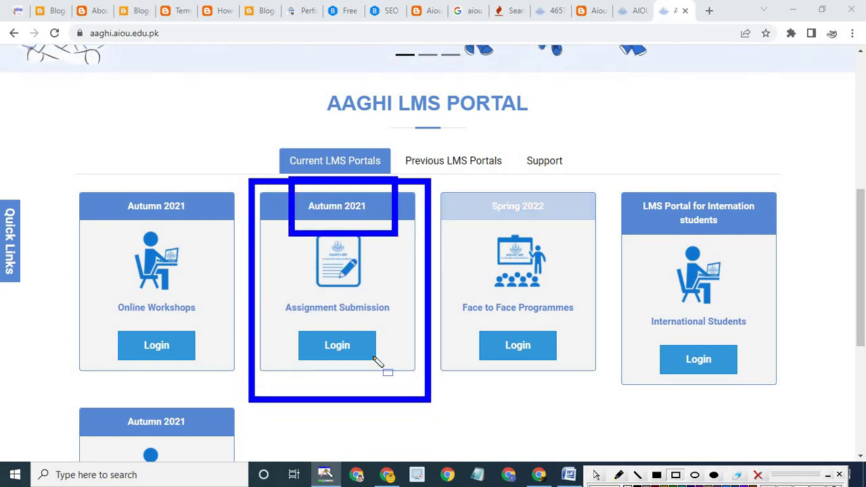
{"action": "mouse_move", "coordinate": [292, 310]}
{"action": "left_mouse_down"}
{"action": "mouse_move", "coordinate": [304, 343]}
{"action": "mouse_move", "coordinate": [395, 363]}
{"action": "left_mouse_up"}
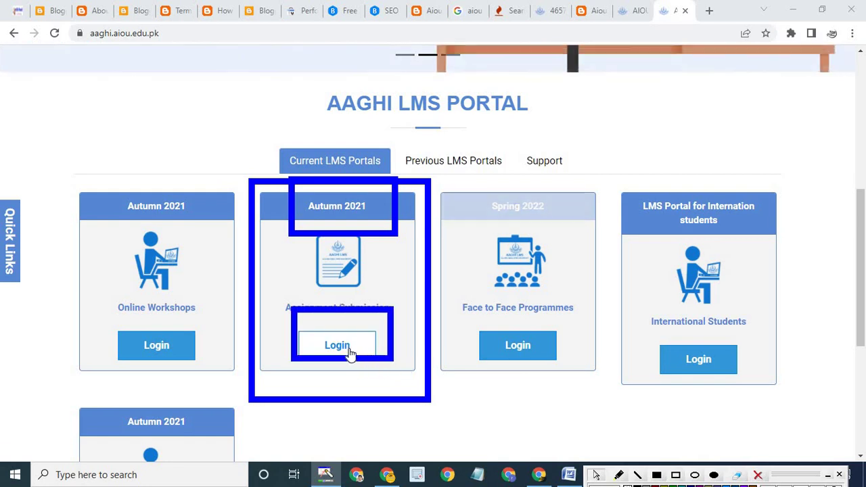
{"action": "left_click", "coordinate": [344, 348]}
{"action": "left_click", "coordinate": [757, 474]}
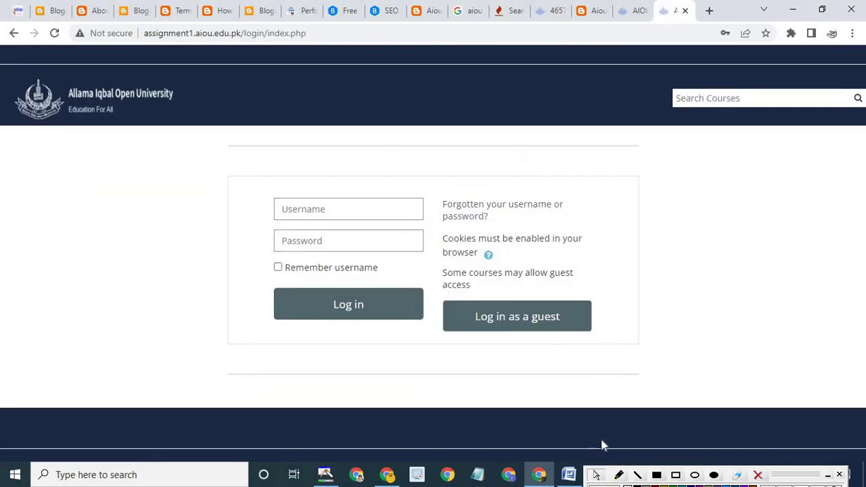
Step: Set the annotation pen to its thinnest width, frame the Username and Password fields, and clear the frames
{"action": "left_click", "coordinate": [778, 478]}
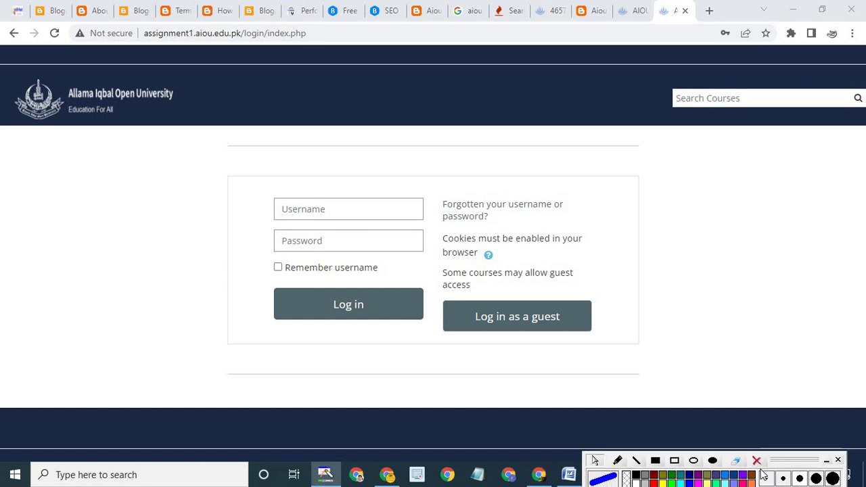
{"action": "left_click", "coordinate": [766, 478]}
{"action": "left_click", "coordinate": [674, 461]}
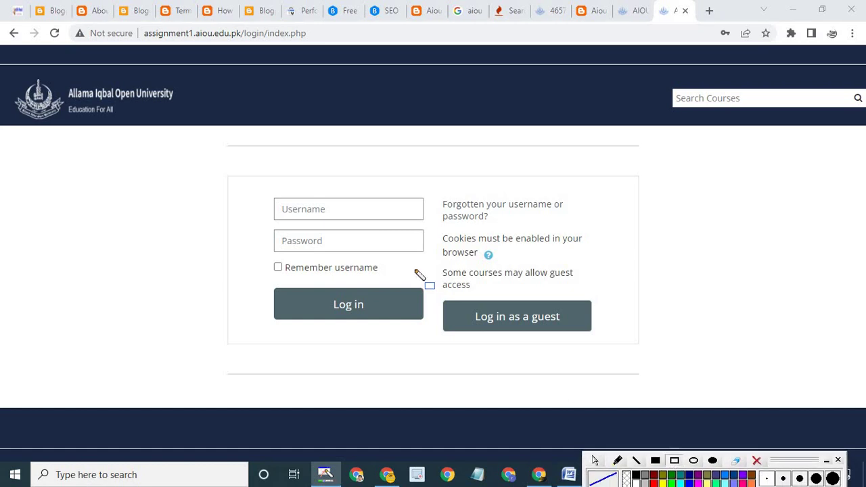
{"action": "mouse_move", "coordinate": [273, 198]}
{"action": "left_mouse_down"}
{"action": "mouse_move", "coordinate": [380, 223]}
{"action": "mouse_move", "coordinate": [425, 221]}
{"action": "left_mouse_up"}
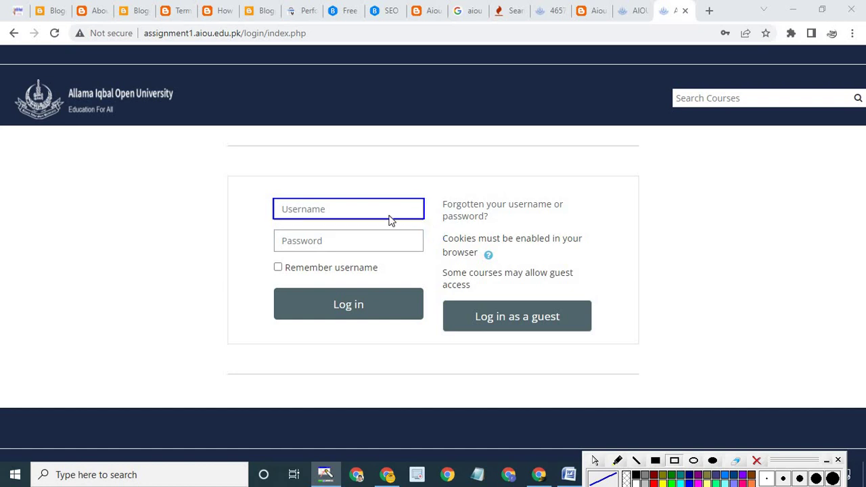
{"action": "mouse_move", "coordinate": [274, 232]}
{"action": "left_mouse_down"}
{"action": "mouse_move", "coordinate": [396, 264]}
{"action": "mouse_move", "coordinate": [424, 252]}
{"action": "left_mouse_up"}
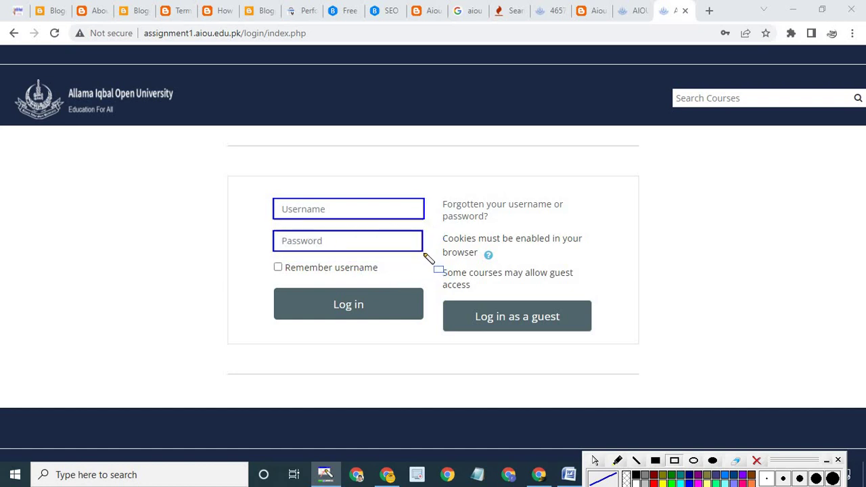
{"action": "left_click", "coordinate": [756, 460]}
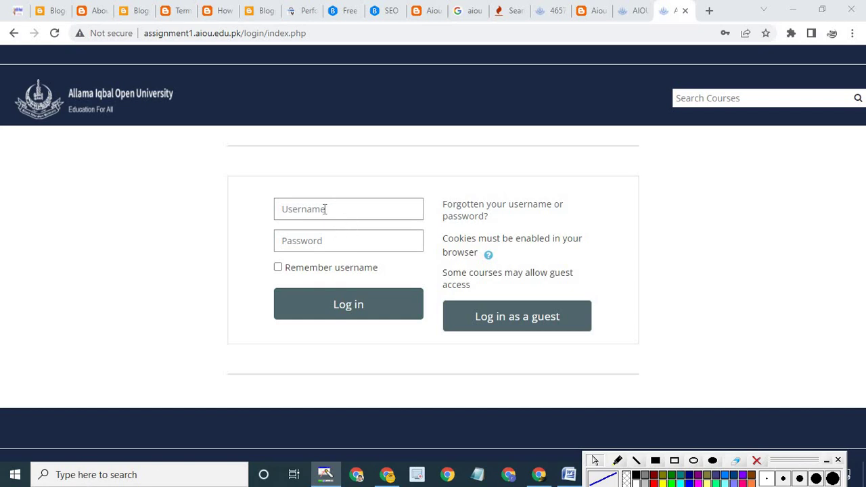
Step: Fill in the login form with the first saved account's username and password
{"action": "left_click", "coordinate": [326, 209]}
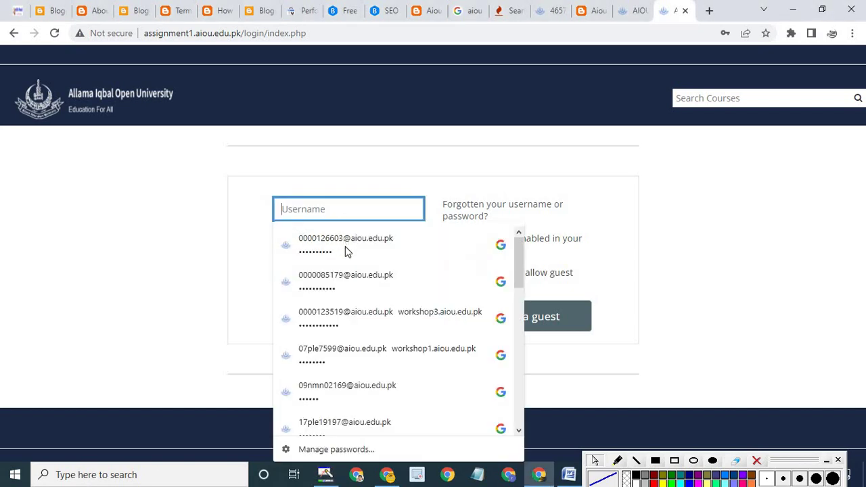
{"action": "left_click", "coordinate": [344, 246]}
Step: Frame the domain part of the username and the Log in button, then log in to the portal
{"action": "left_click", "coordinate": [675, 460]}
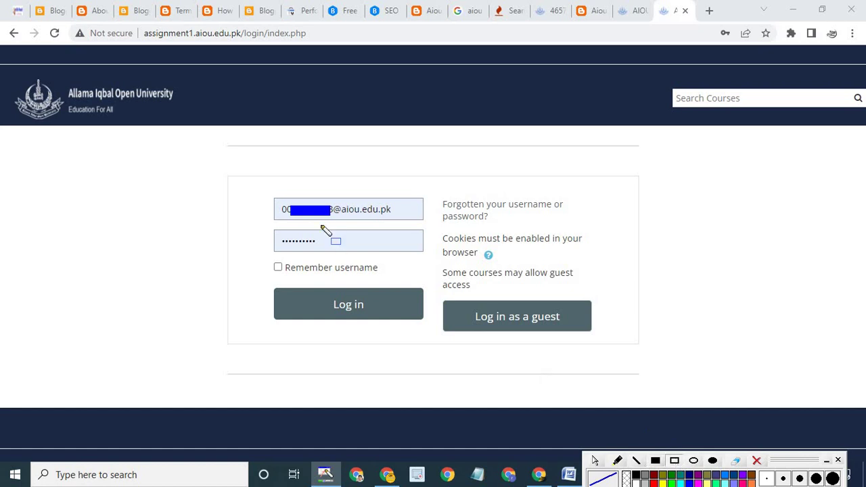
{"action": "left_click_drag", "start_coordinate": [331, 201], "coordinate": [410, 217]}
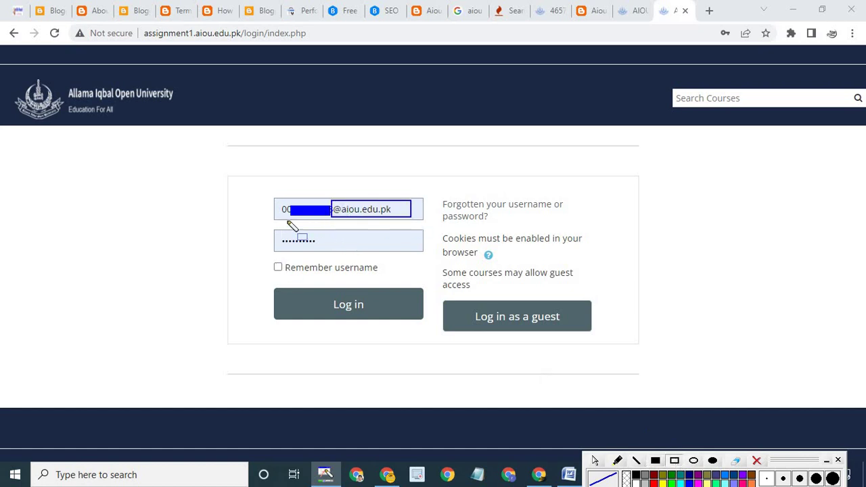
{"action": "left_click", "coordinate": [321, 288]}
{"action": "left_click_drag", "start_coordinate": [390, 330], "coordinate": [390, 328]}
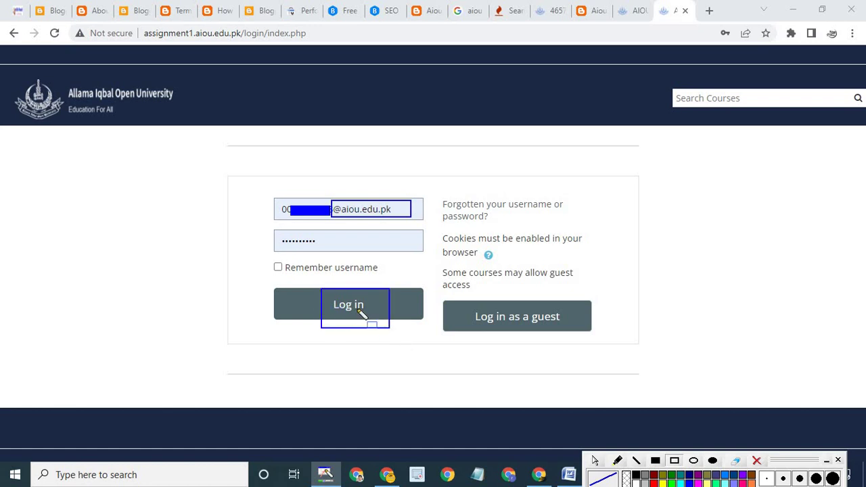
{"action": "left_click", "coordinate": [358, 312]}
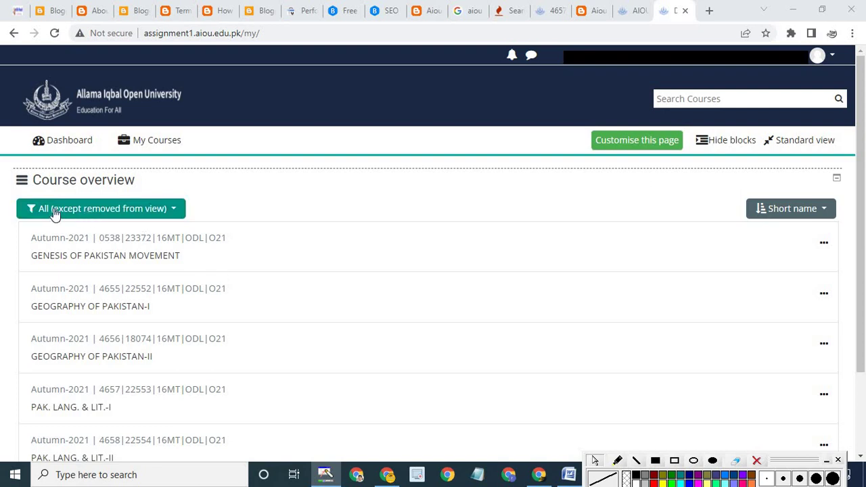
Step: Filter the course overview by Future, then restore All (except removed from view) and check the other filter options
{"action": "left_click", "coordinate": [156, 213]}
{"action": "left_click", "coordinate": [117, 272]}
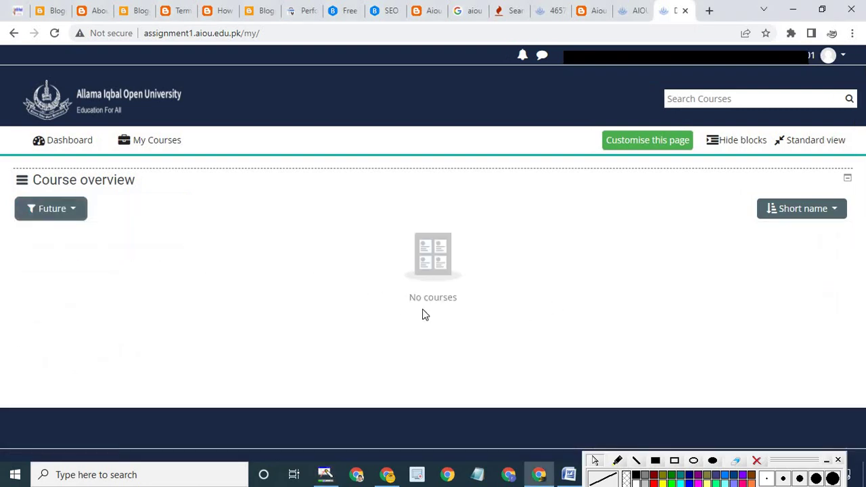
{"action": "left_click", "coordinate": [71, 215]}
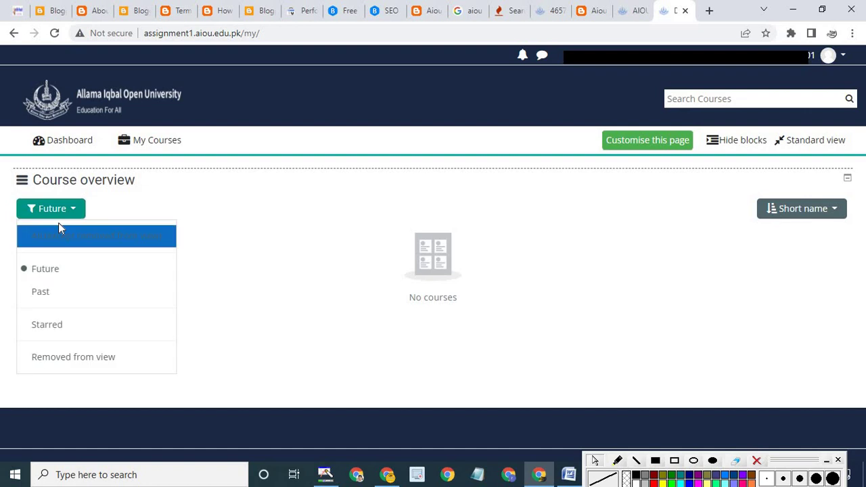
{"action": "left_click", "coordinate": [85, 242]}
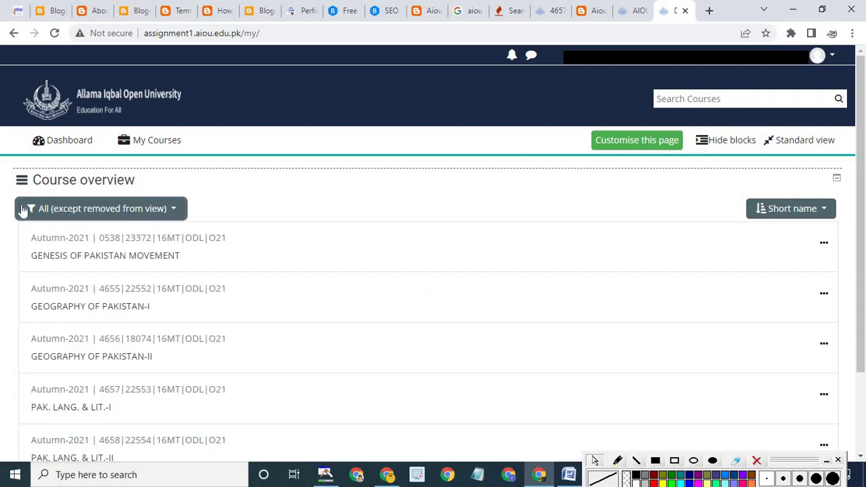
{"action": "left_click", "coordinate": [100, 214]}
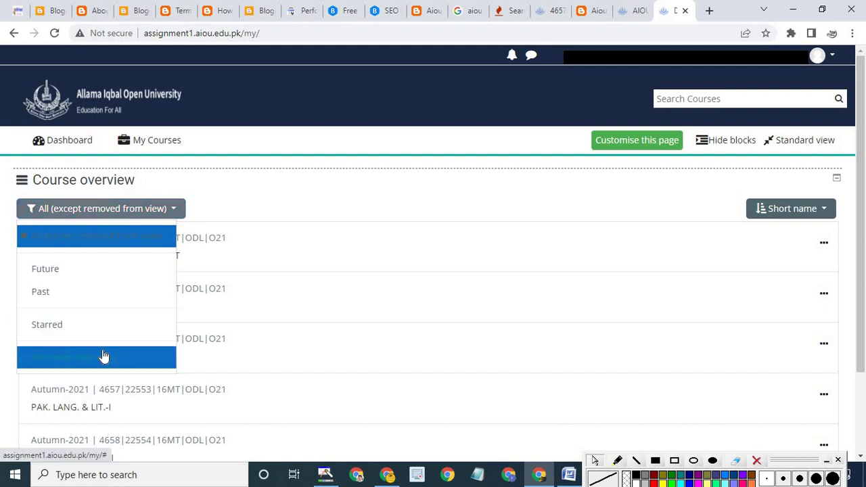
{"action": "left_click", "coordinate": [94, 217]}
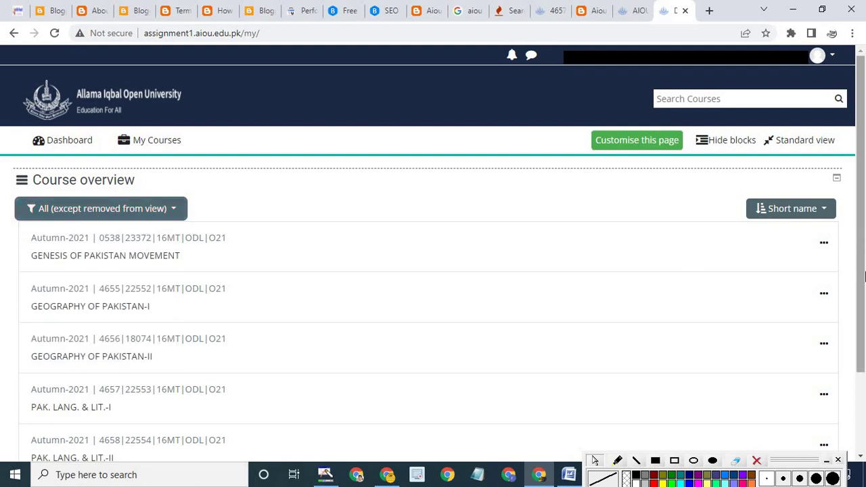
Step: Open Assignment # 1 (2.1) of the GENESIS OF PAKISTAN MOVEMENT course
{"action": "scroll", "coordinate": [865, 245], "scroll_direction": "down", "scroll_amount": 1}
{"action": "scroll", "coordinate": [865, 252], "scroll_direction": "down", "scroll_amount": 2}
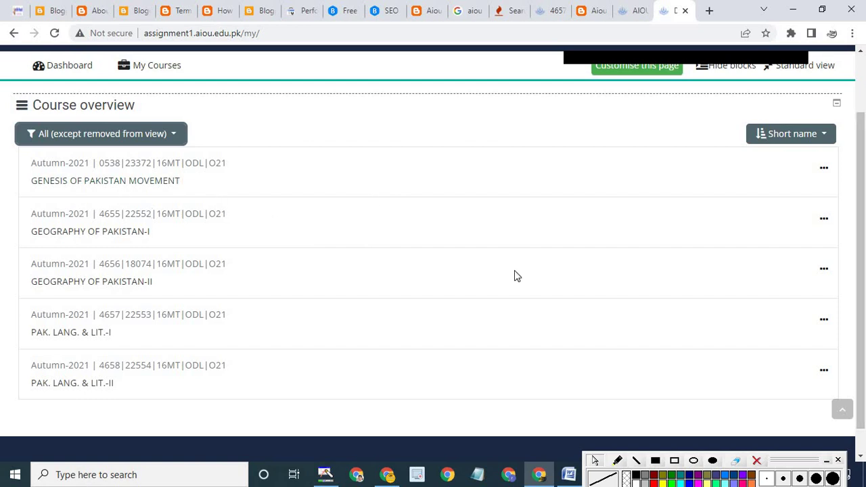
{"action": "left_click", "coordinate": [128, 183]}
{"action": "left_click", "coordinate": [132, 284]}
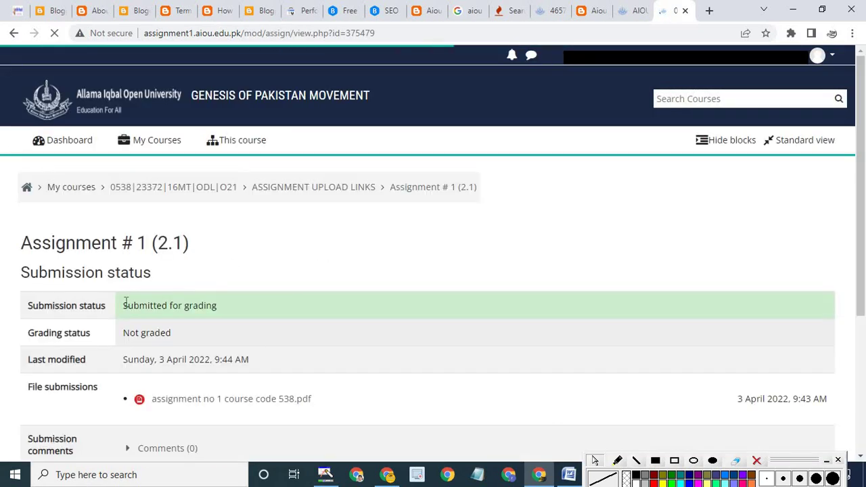
Step: Examine the submission status and file details of Assignment # 1, then return to the course's assignment upload links
{"action": "left_click_drag", "start_coordinate": [238, 304], "coordinate": [106, 306]}
{"action": "left_click", "coordinate": [353, 286]}
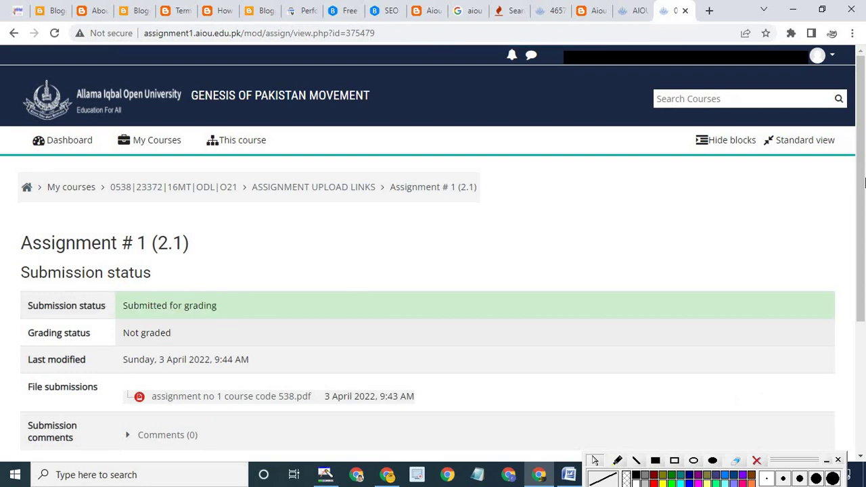
{"action": "scroll", "coordinate": [284, 191], "scroll_direction": "down", "scroll_amount": 3}
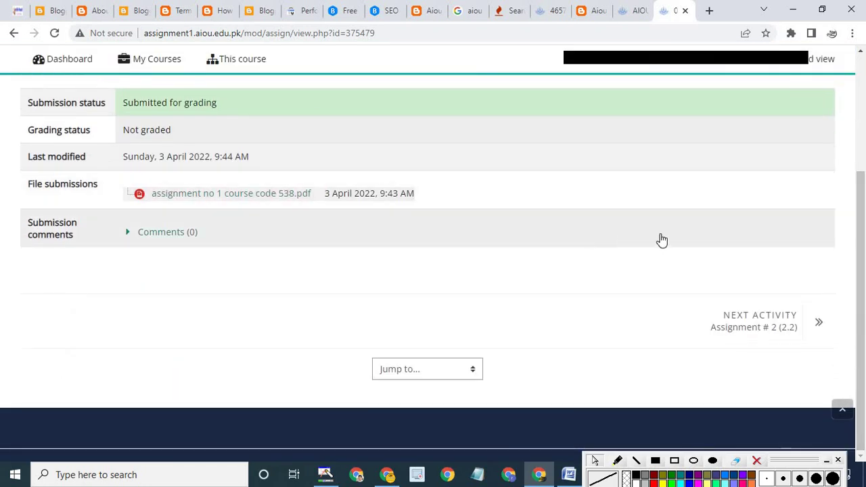
{"action": "left_click", "coordinate": [14, 33]}
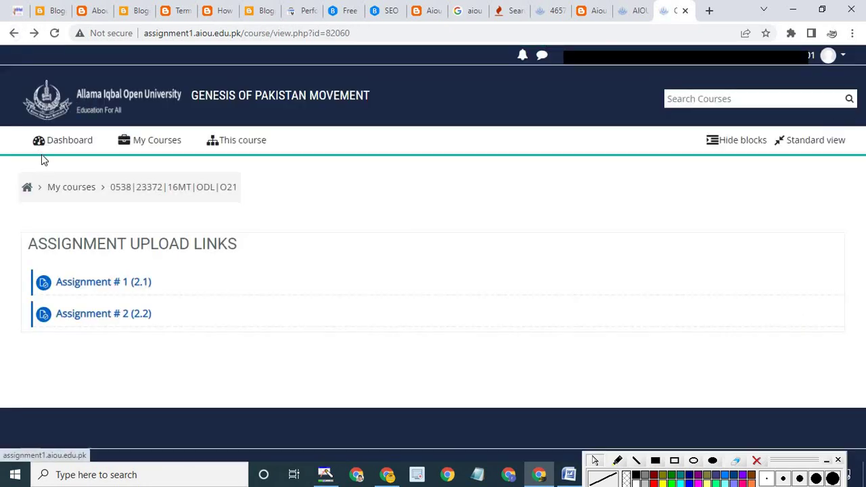
Step: Return to the dashboard and frame the course code 4658 and the title PAK. LANG. & LIT.-II in the course overview
{"action": "left_click", "coordinate": [41, 140]}
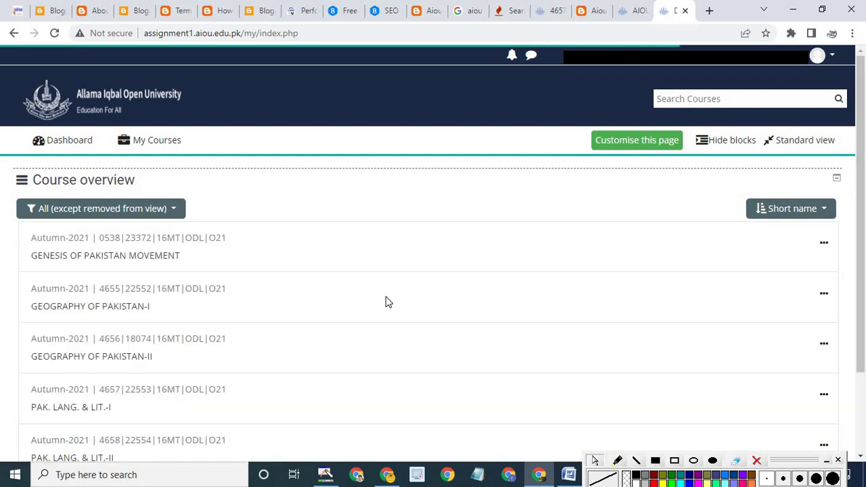
{"action": "scroll", "coordinate": [864, 285], "scroll_direction": "down", "scroll_amount": 1}
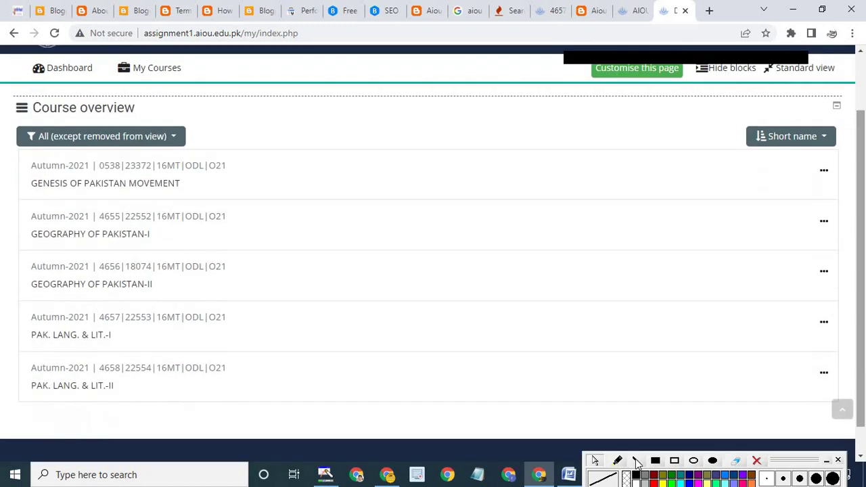
{"action": "left_click", "coordinate": [672, 462]}
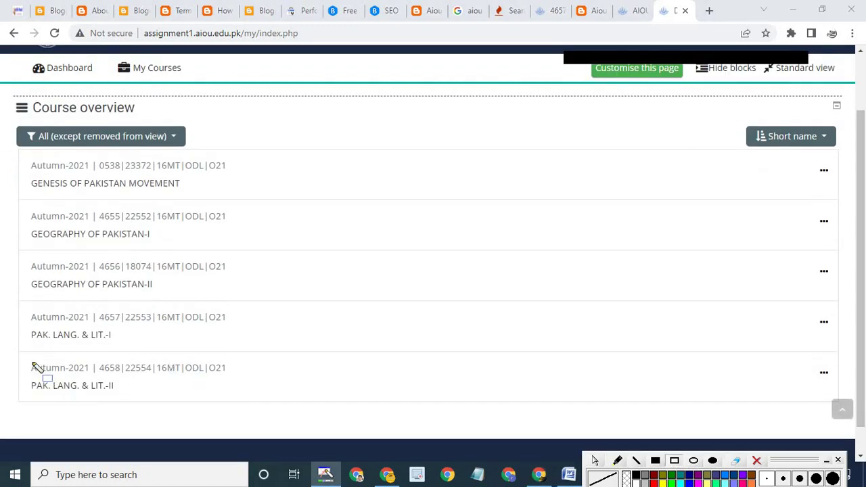
{"action": "mouse_move", "coordinate": [91, 357]}
{"action": "left_mouse_down"}
{"action": "mouse_move", "coordinate": [130, 384]}
{"action": "mouse_move", "coordinate": [123, 380]}
{"action": "left_mouse_up"}
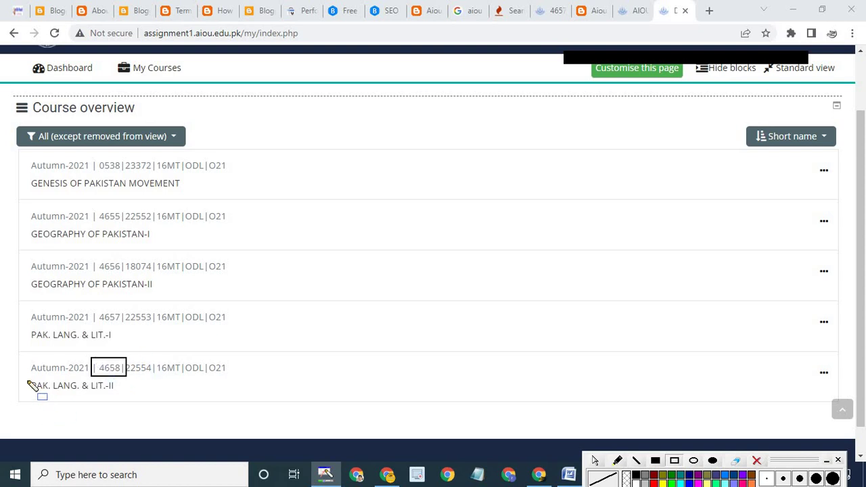
{"action": "left_click_drag", "start_coordinate": [25, 379], "coordinate": [130, 397]}
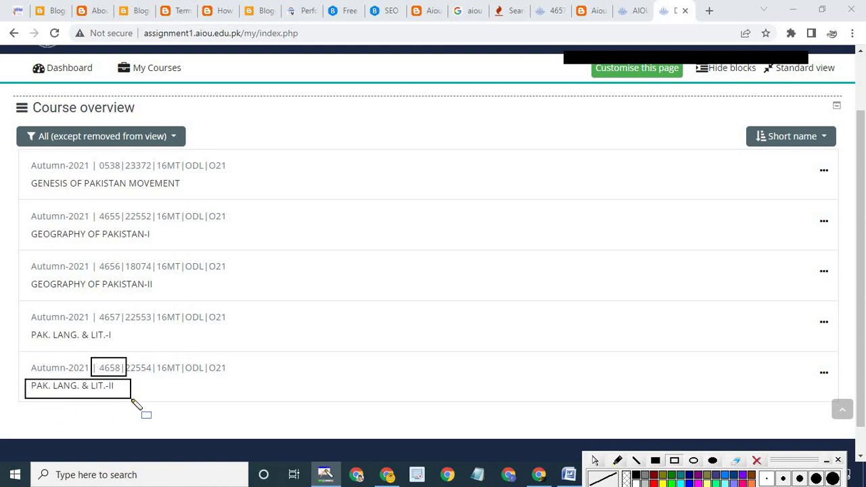
Step: Open Assignment # 1 (2.1) of the PAK. LANG. & LIT.-II course and point out its submission status
{"action": "left_click", "coordinate": [73, 387]}
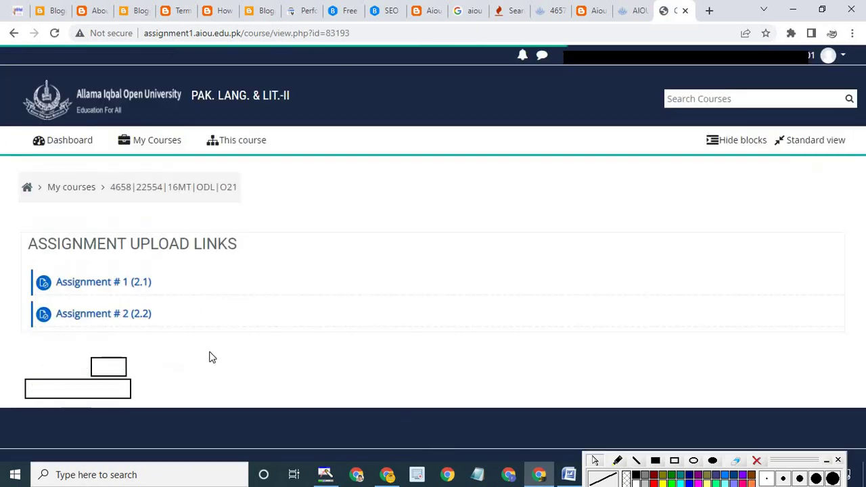
{"action": "left_click", "coordinate": [101, 285]}
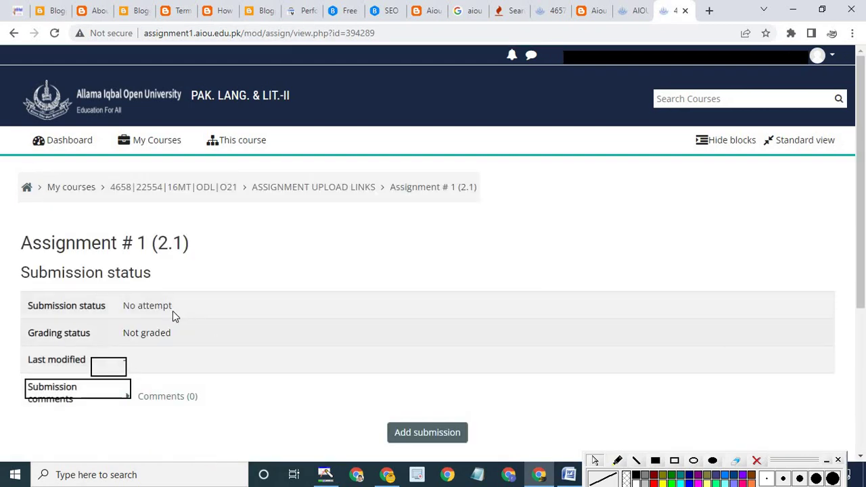
{"action": "left_click_drag", "start_coordinate": [86, 302], "coordinate": [460, 306]}
{"action": "left_click", "coordinate": [459, 307]}
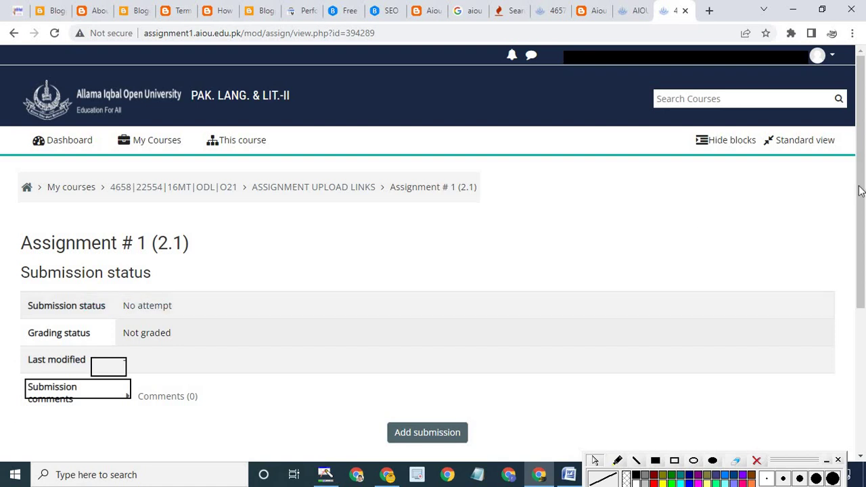
Step: Frame the Add submission button with a rectangle, then start adding a submission for the assignment
{"action": "scroll", "coordinate": [860, 188], "scroll_direction": "down", "scroll_amount": 1}
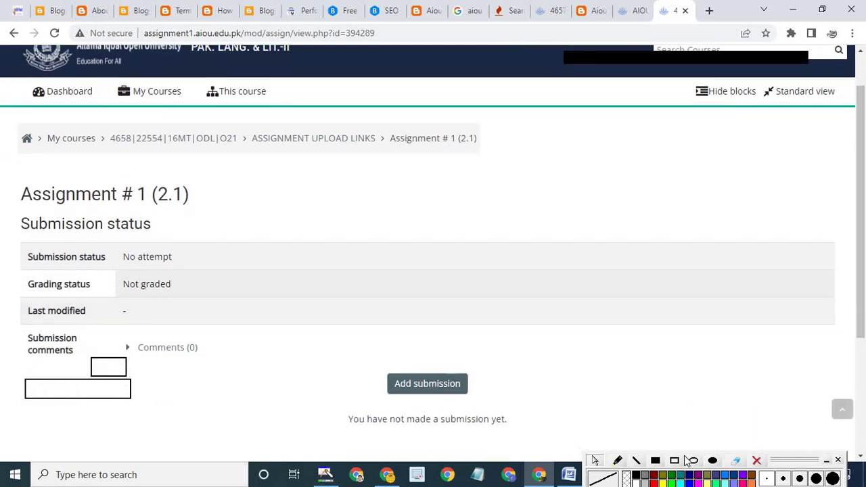
{"action": "left_click", "coordinate": [674, 461]}
{"action": "mouse_move", "coordinate": [380, 351]}
{"action": "left_mouse_down"}
{"action": "mouse_move", "coordinate": [458, 409]}
{"action": "mouse_move", "coordinate": [499, 408]}
{"action": "left_mouse_up"}
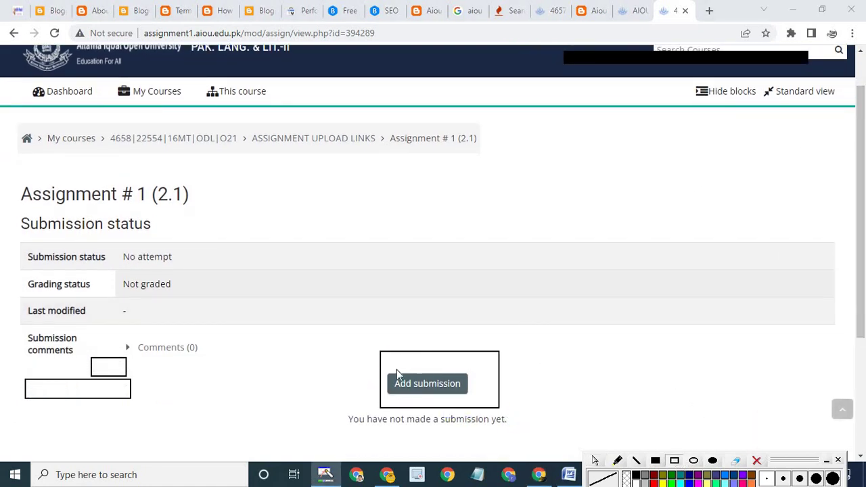
{"action": "left_click", "coordinate": [427, 391]}
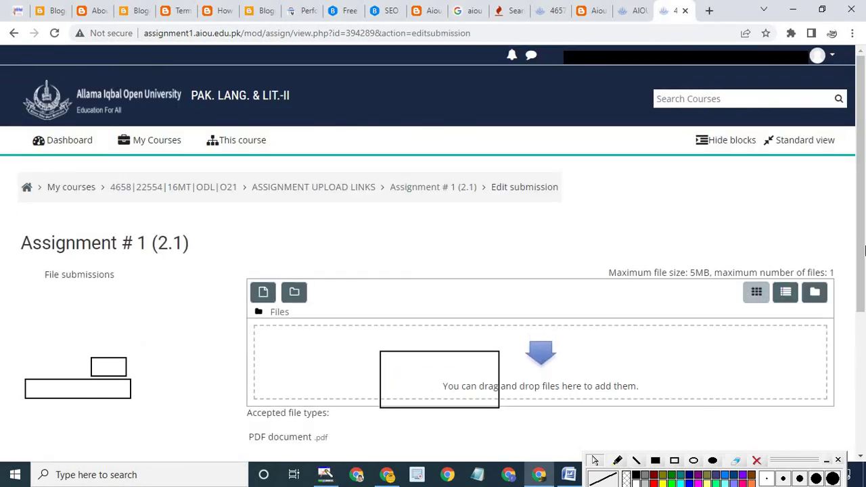
Step: Clear the earlier rectangles and frame the blue arrow in the file submission area
{"action": "scroll", "coordinate": [666, 303], "scroll_direction": "down", "scroll_amount": 1}
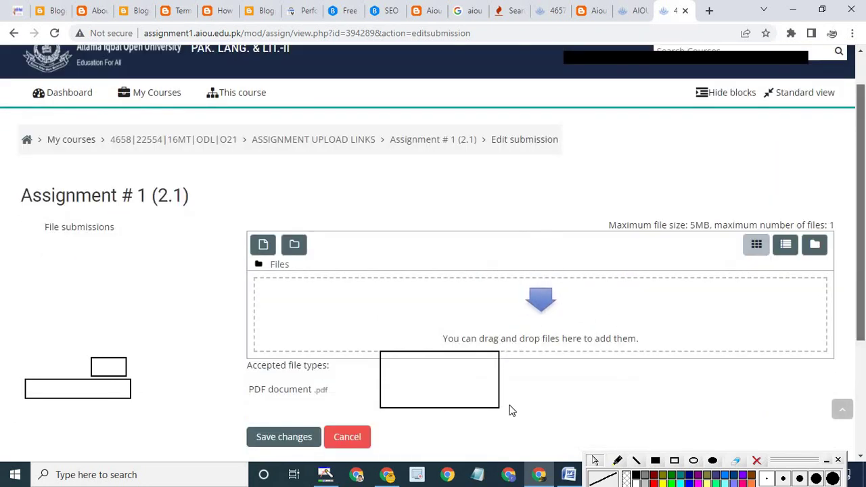
{"action": "left_click", "coordinate": [756, 460]}
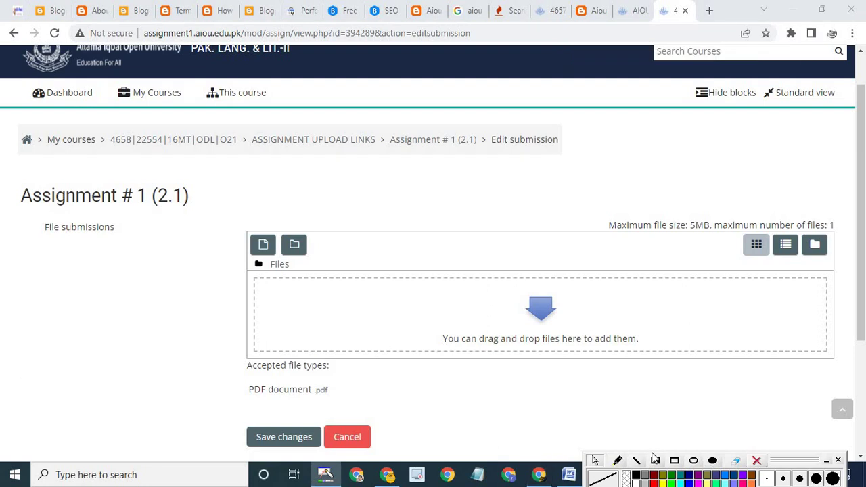
{"action": "left_click_drag", "start_coordinate": [504, 279], "coordinate": [584, 337]}
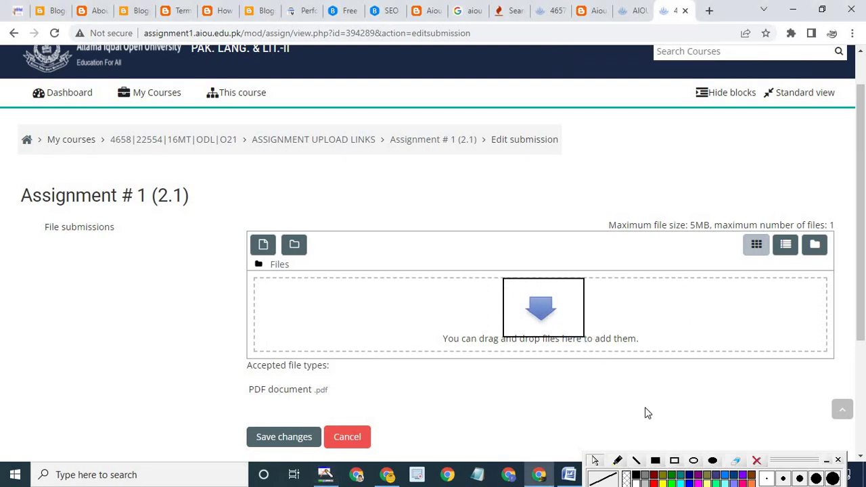
Step: Open the File picker and frame its Upload a file option and Choose File button, then clear those frames
{"action": "left_click", "coordinate": [467, 318]}
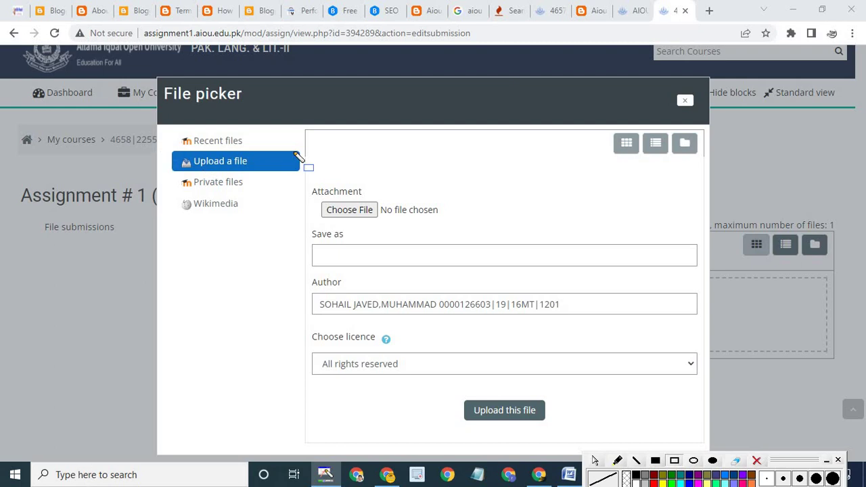
{"action": "mouse_move", "coordinate": [159, 146]}
{"action": "left_mouse_down"}
{"action": "mouse_move", "coordinate": [309, 173]}
{"action": "mouse_move", "coordinate": [305, 183]}
{"action": "mouse_move", "coordinate": [389, 228]}
{"action": "left_mouse_up"}
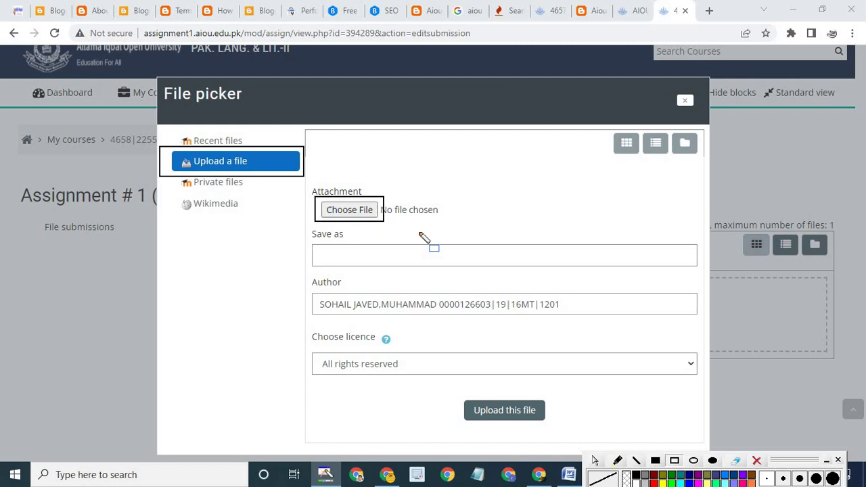
{"action": "key", "text": "Escape"}
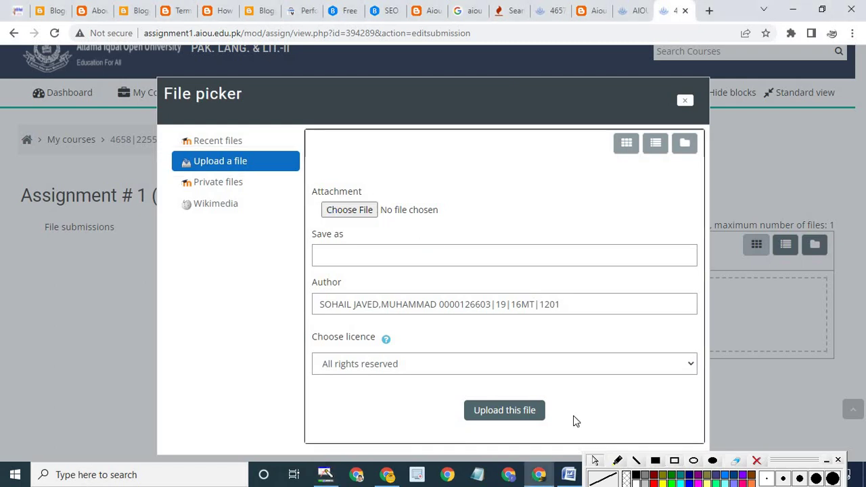
Step: Switch to Microsoft Word and start publishing a copy of the 4656-1 document with PDF as the file type
{"action": "left_click", "coordinate": [568, 474]}
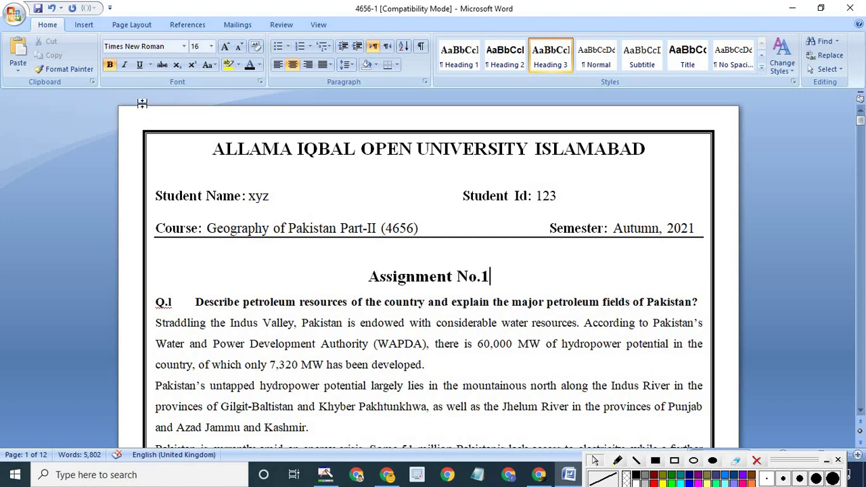
{"action": "left_click", "coordinate": [13, 14]}
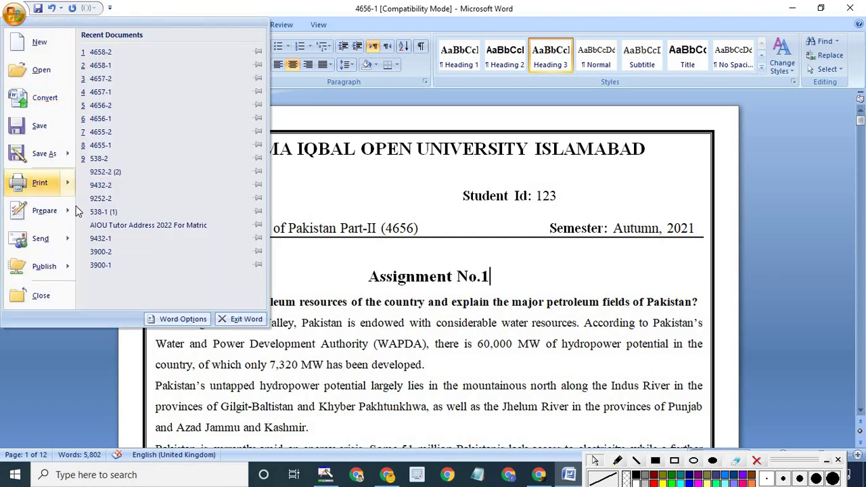
{"action": "mouse_move", "coordinate": [66, 154]}
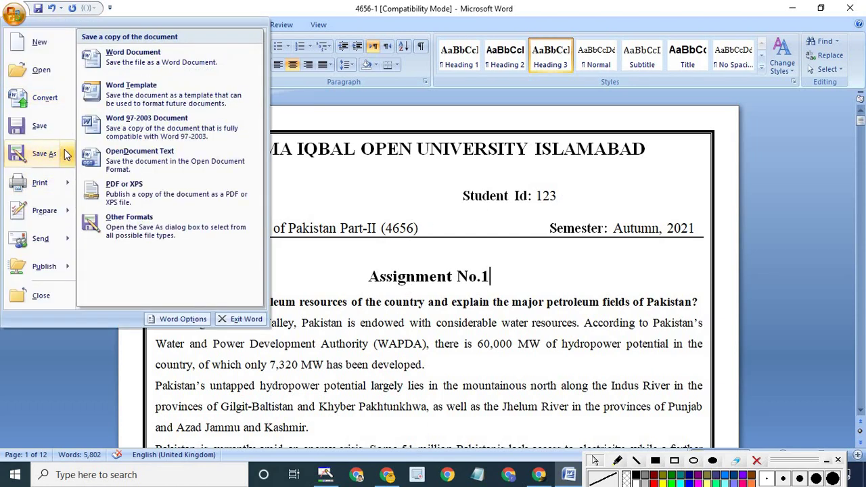
{"action": "left_click", "coordinate": [163, 196]}
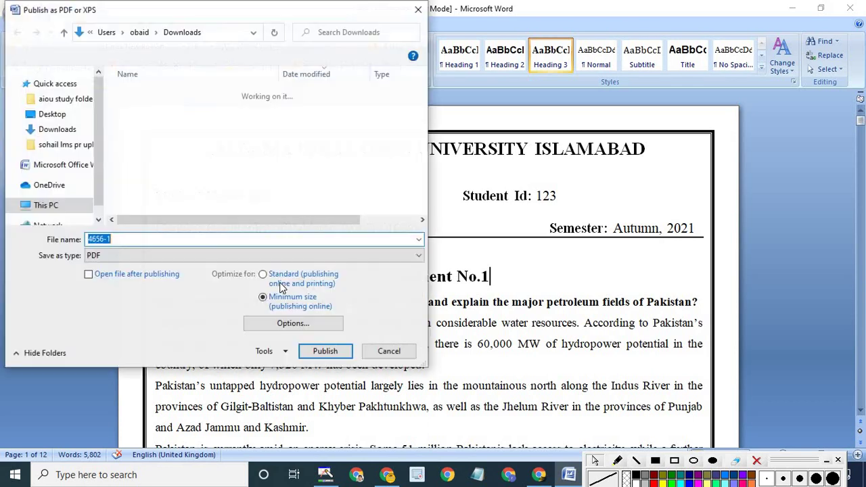
{"action": "left_click", "coordinate": [119, 261]}
{"action": "left_click", "coordinate": [155, 265]}
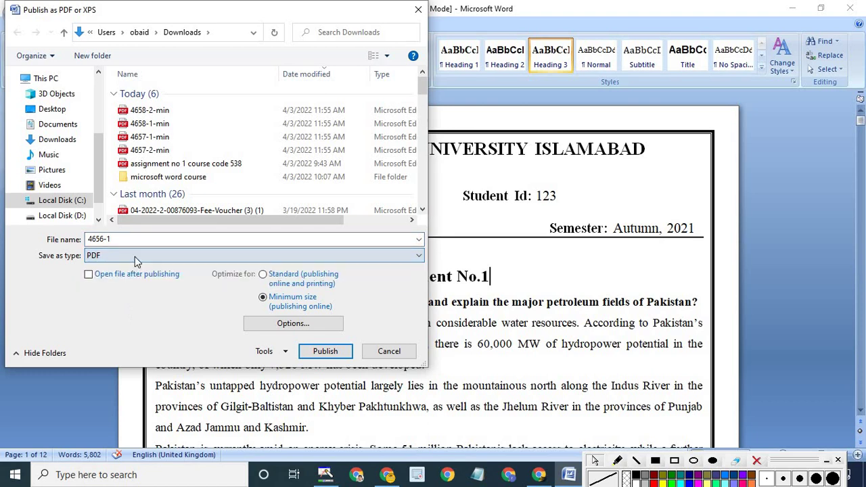
Step: Create a new folder named "check for upload" on the Desktop as the save location
{"action": "left_click", "coordinate": [53, 109]}
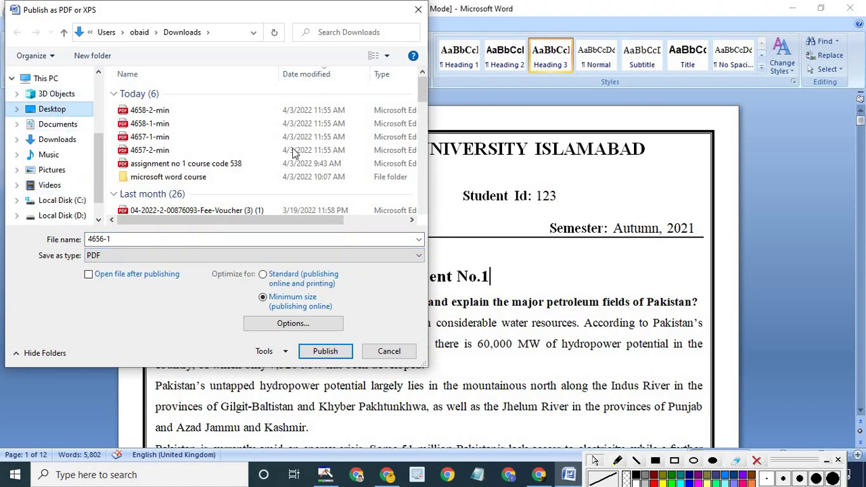
{"action": "scroll", "coordinate": [416, 169], "scroll_direction": "down", "scroll_amount": 8}
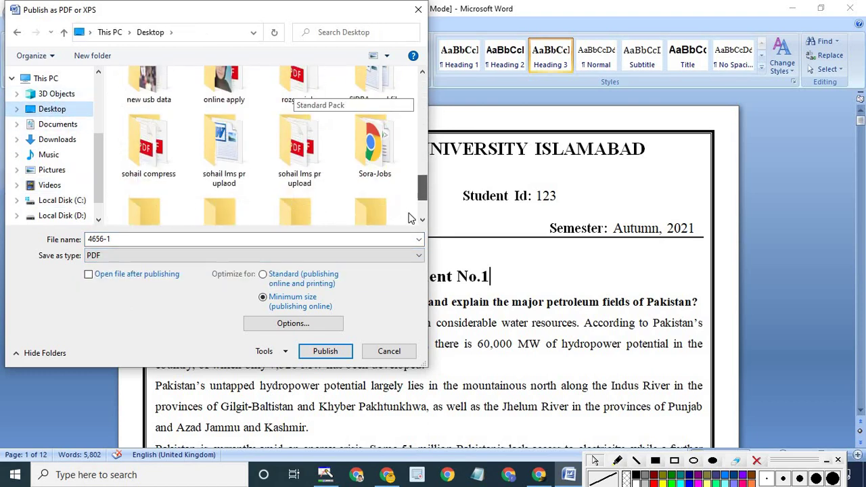
{"action": "scroll", "coordinate": [409, 218], "scroll_direction": "down", "scroll_amount": 3}
{"action": "right_click", "coordinate": [335, 206]}
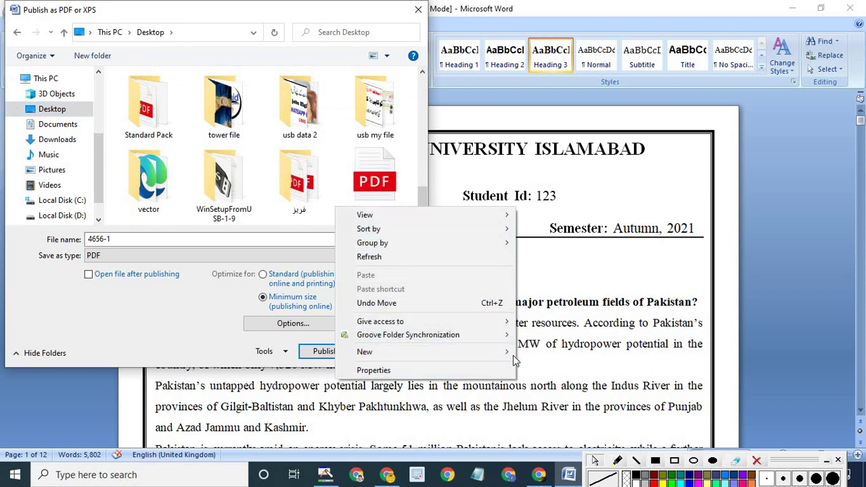
{"action": "mouse_move", "coordinate": [508, 352]}
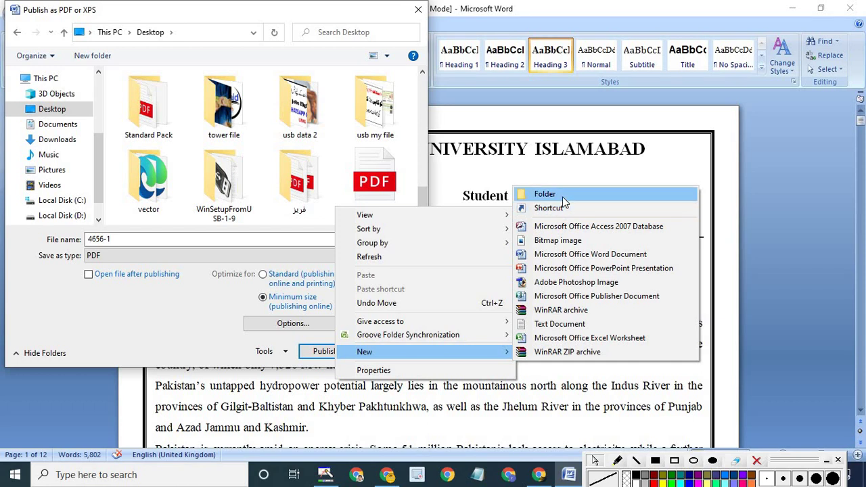
{"action": "left_click", "coordinate": [564, 198]}
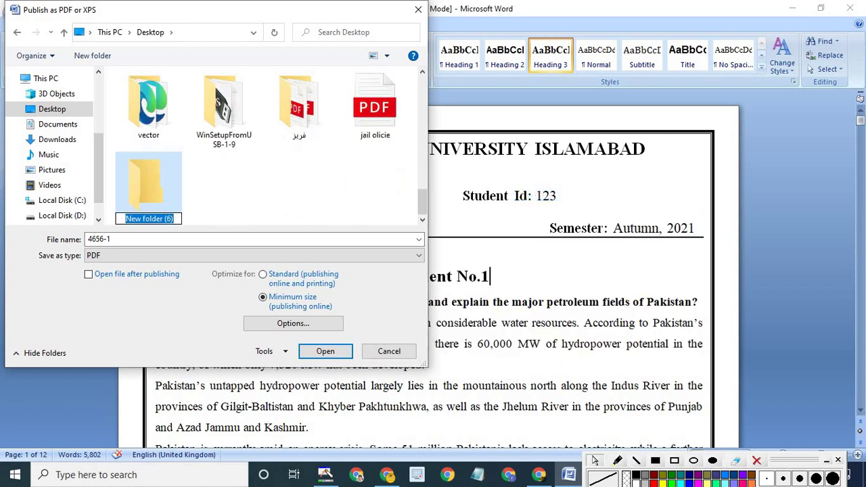
{"action": "type", "text": "check for upload"}
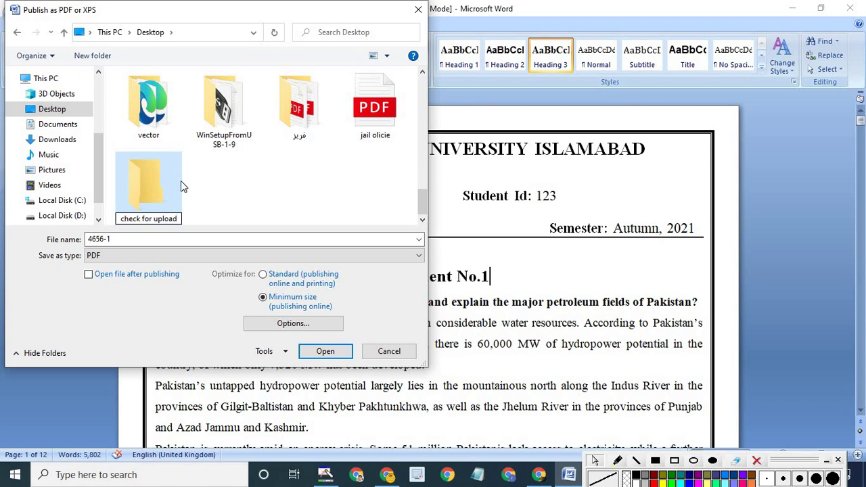
Step: Publish the document as a PDF named 4656-1 inside the "check for upload" folder
{"action": "double_click", "coordinate": [142, 177]}
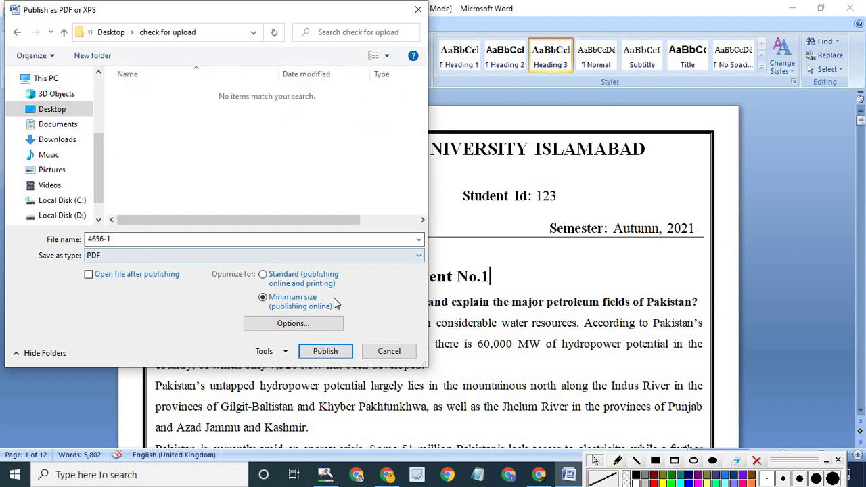
{"action": "left_click", "coordinate": [327, 355]}
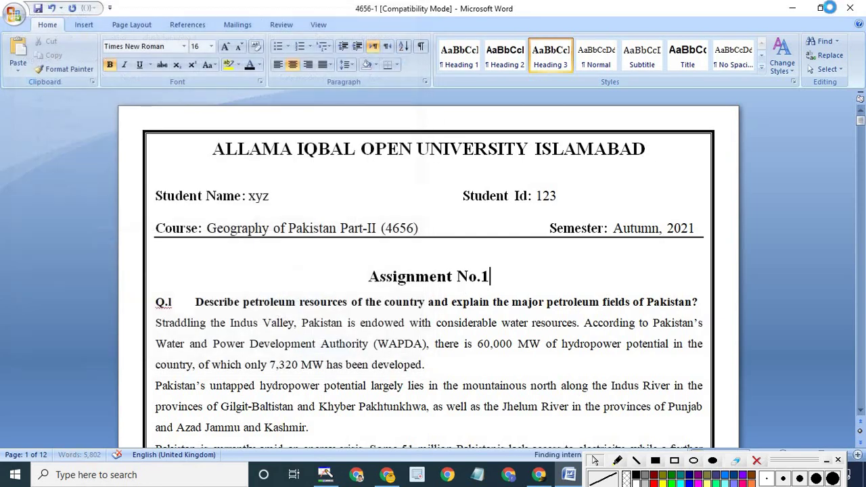
Step: Open the "check for upload" folder from the desktop in a maximized window and frame the file size of the 4656-1 PDF
{"action": "left_click", "coordinate": [793, 9]}
{"action": "left_click", "coordinate": [785, 10]}
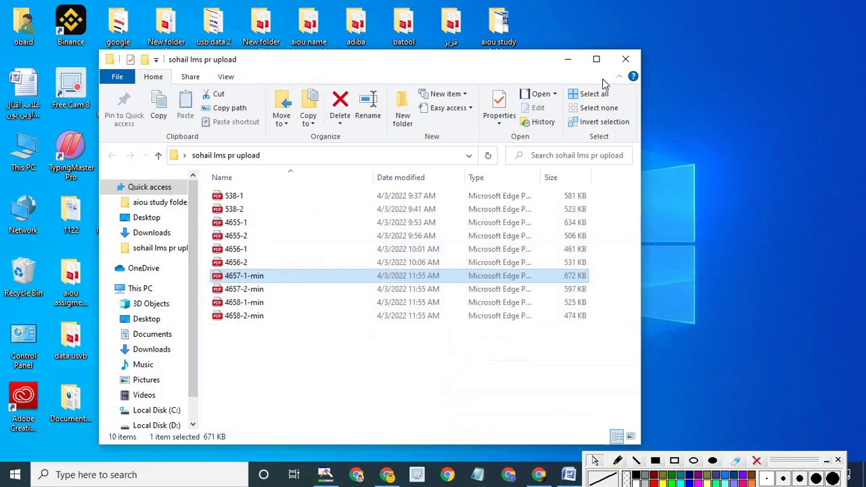
{"action": "left_click", "coordinate": [568, 59]}
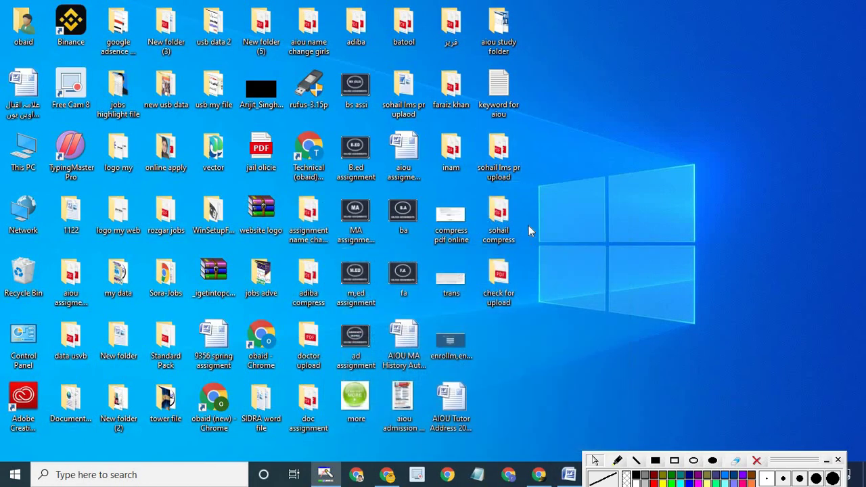
{"action": "double_click", "coordinate": [498, 278]}
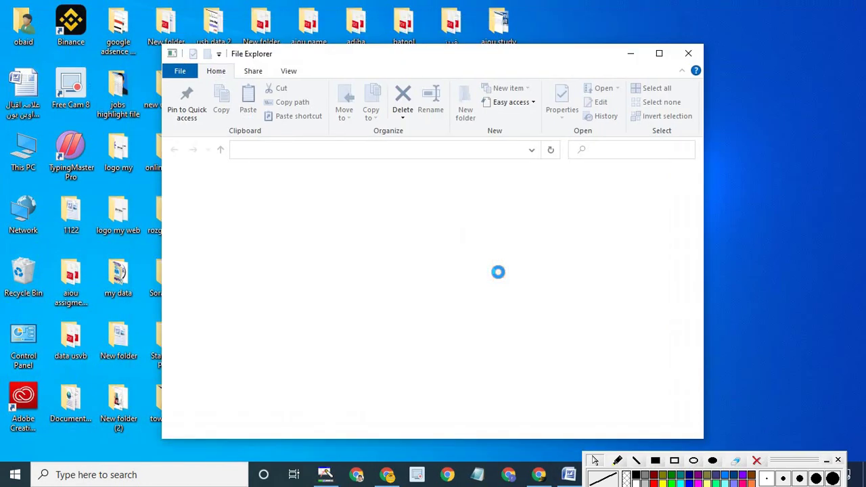
{"action": "left_click", "coordinate": [656, 57]}
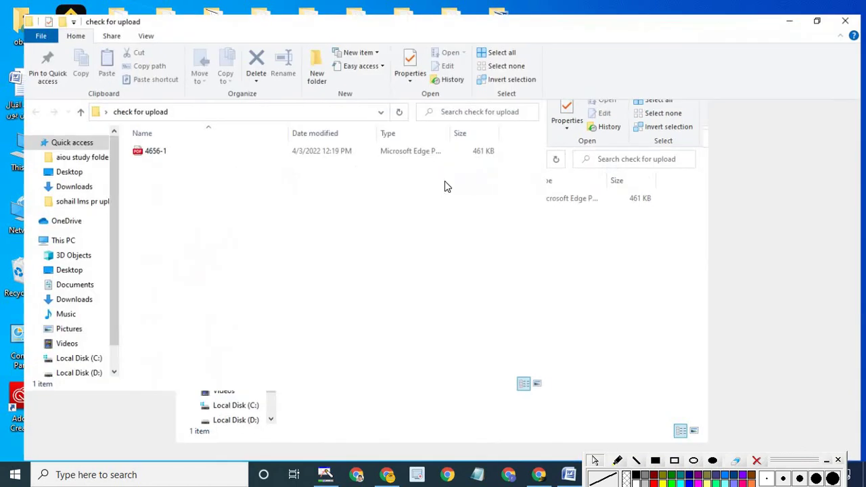
{"action": "left_click", "coordinate": [675, 461]}
{"action": "mouse_move", "coordinate": [443, 125]}
{"action": "left_mouse_down"}
{"action": "mouse_move", "coordinate": [501, 158]}
{"action": "mouse_move", "coordinate": [494, 160]}
{"action": "left_mouse_up"}
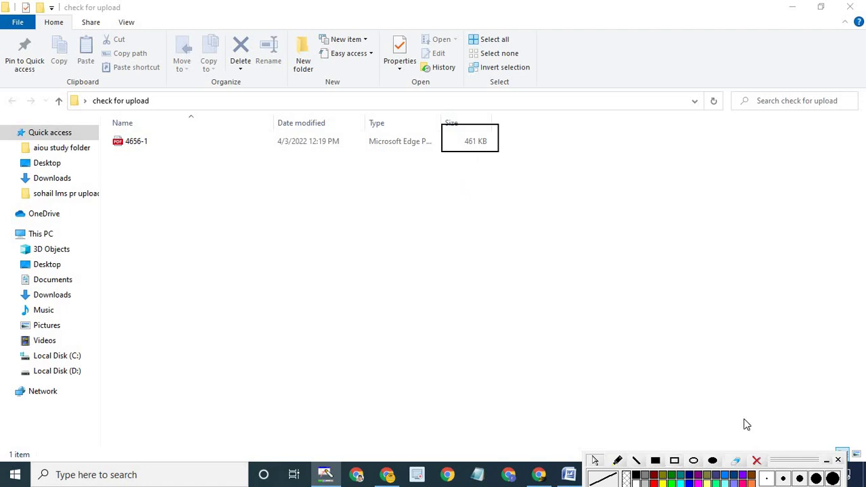
Step: Clear the frame, open the desktop folder holding the uncompressed 4657 and 4658 PDFs, and frame their file sizes before clearing the marking
{"action": "left_click", "coordinate": [757, 460]}
{"action": "left_click", "coordinate": [791, 7]}
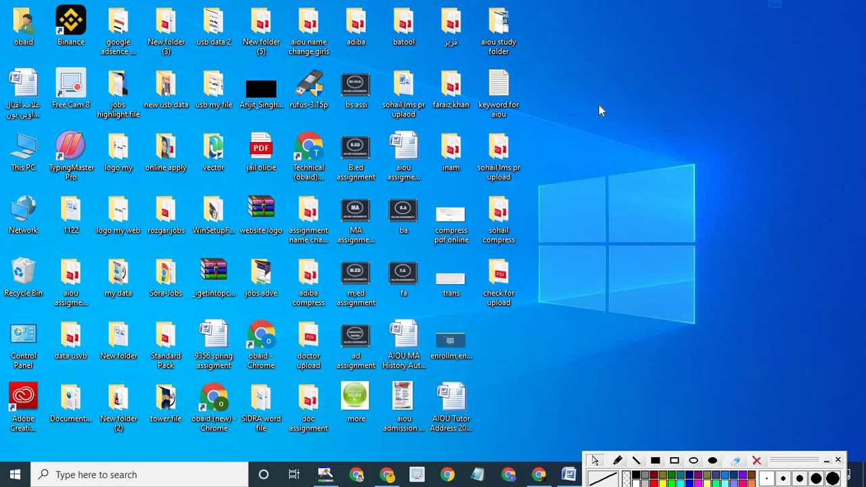
{"action": "double_click", "coordinate": [498, 223]}
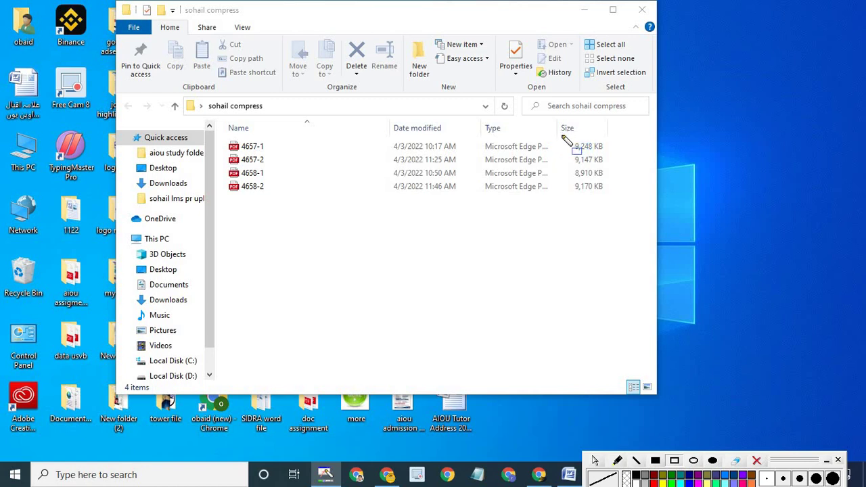
{"action": "left_click_drag", "start_coordinate": [562, 133], "coordinate": [629, 219]}
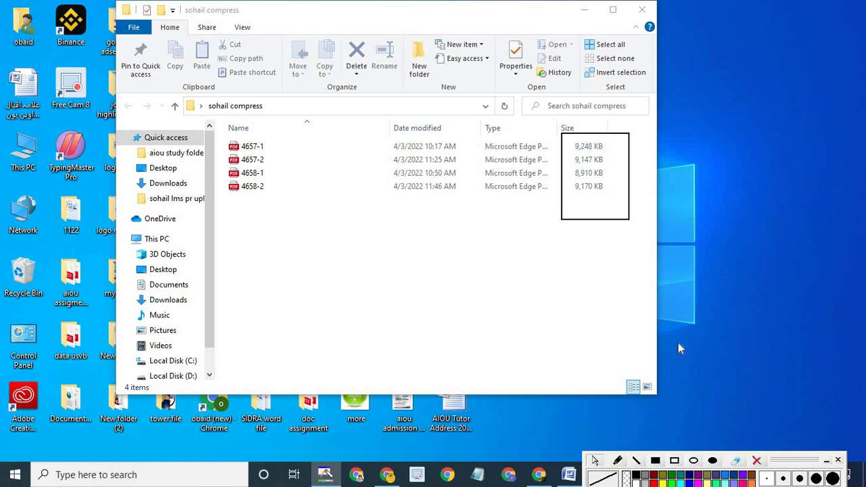
{"action": "left_click", "coordinate": [757, 461]}
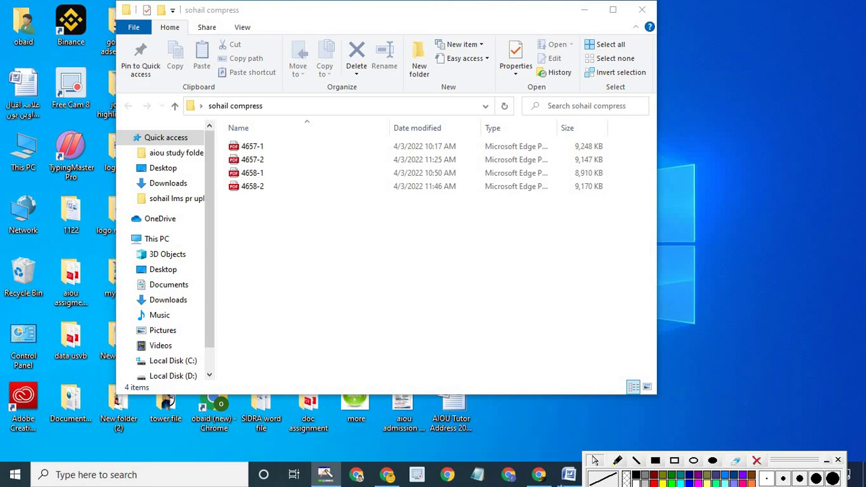
Step: Switch to Chrome, show the aioustudy.pk home page, and frame the pdf compressor link
{"action": "left_click", "coordinate": [539, 475]}
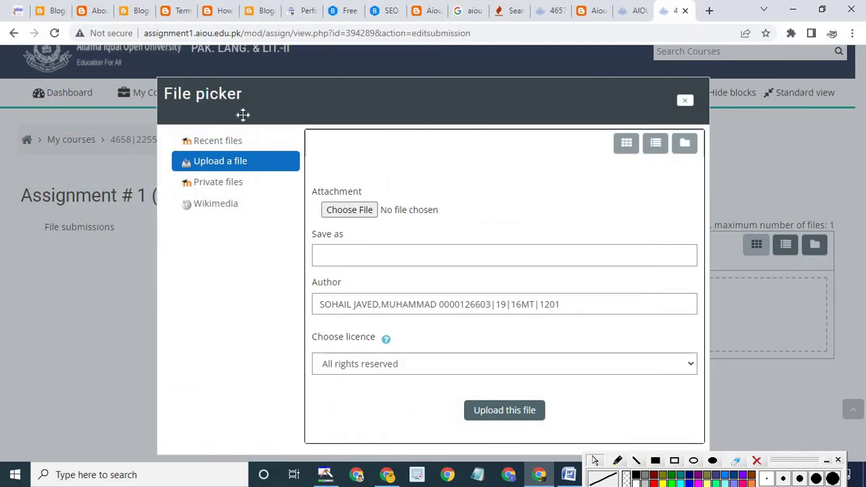
{"action": "left_click", "coordinate": [415, 8]}
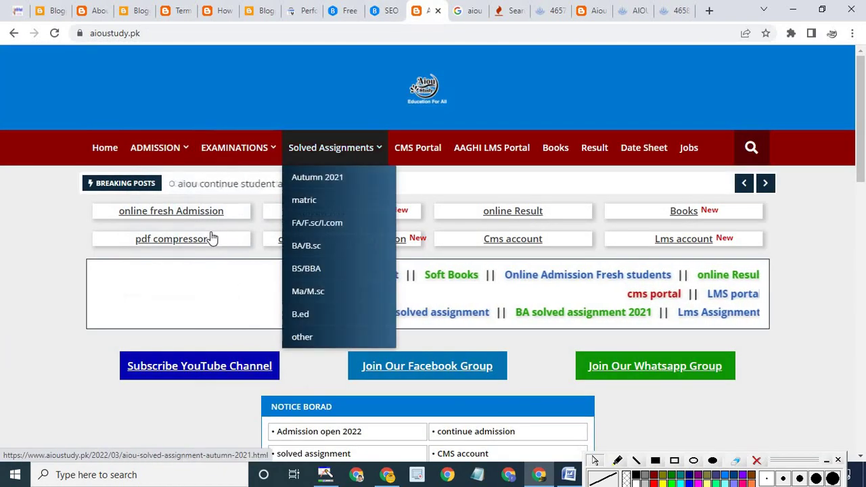
{"action": "left_click", "coordinate": [682, 475]}
{"action": "mouse_move", "coordinate": [112, 250]}
{"action": "left_mouse_down"}
{"action": "mouse_move", "coordinate": [113, 226]}
{"action": "mouse_move", "coordinate": [149, 222]}
{"action": "left_mouse_up"}
{"action": "left_click_drag", "start_coordinate": [211, 260], "coordinate": [222, 257]}
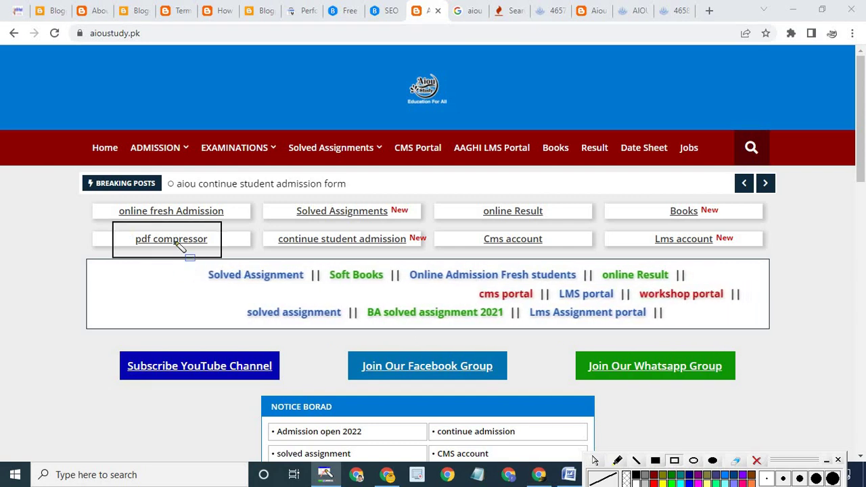
Step: Open the pdf compressor page, clear the frame, and follow the page's link to pdfcompressor.com
{"action": "left_click", "coordinate": [174, 247]}
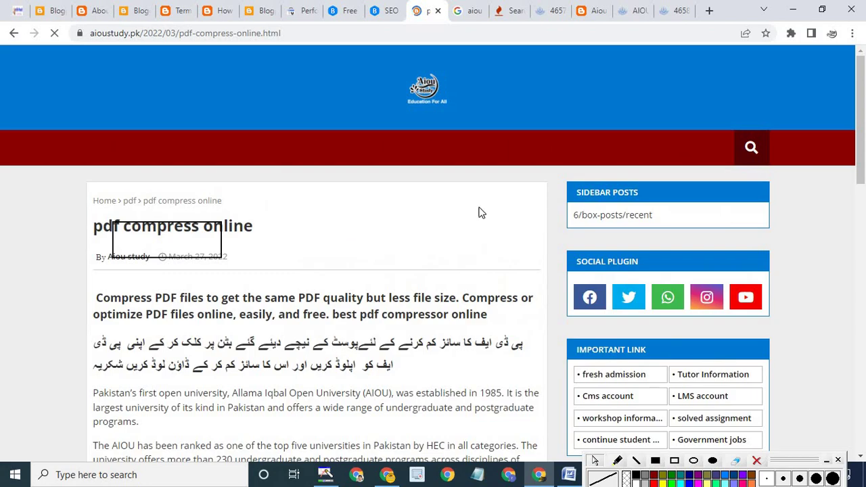
{"action": "left_click", "coordinate": [756, 461]}
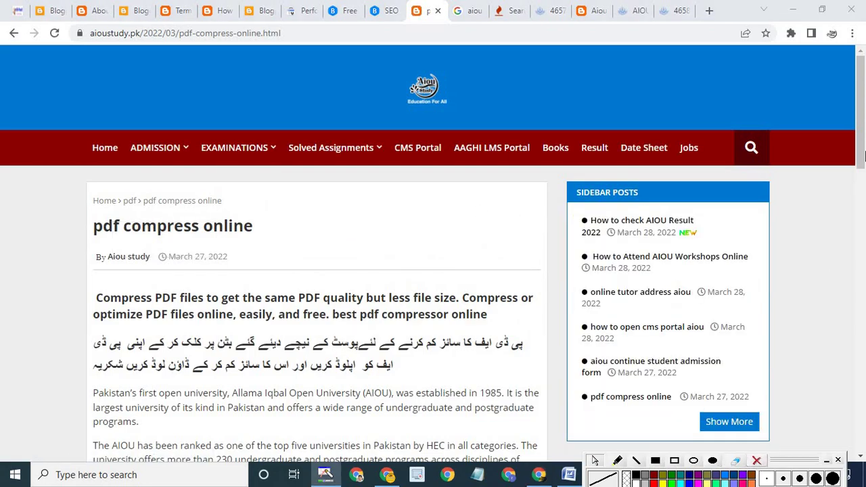
{"action": "left_click_drag", "start_coordinate": [861, 141], "coordinate": [863, 331]}
{"action": "left_click", "coordinate": [322, 283]}
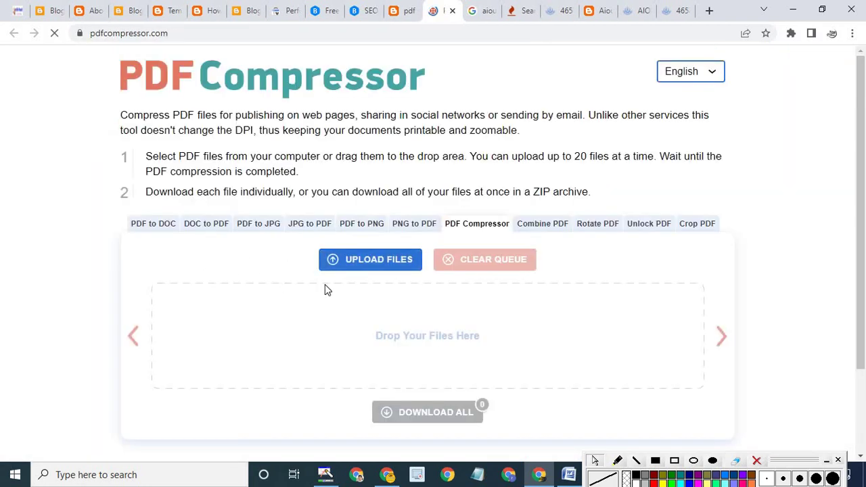
Step: Upload the 4658-2 PDF from the desktop folder of uncompressed assignments to PDF Compressor, framing its file size before choosing it
{"action": "left_click", "coordinate": [363, 262]}
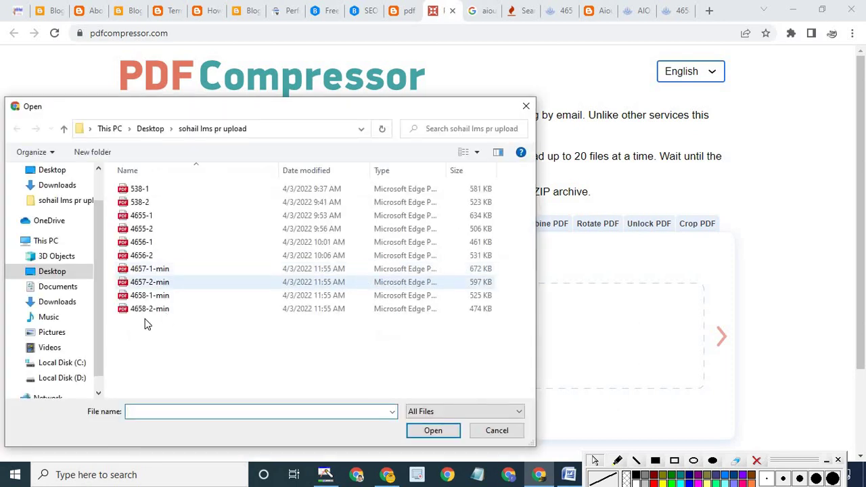
{"action": "left_click", "coordinate": [99, 269]}
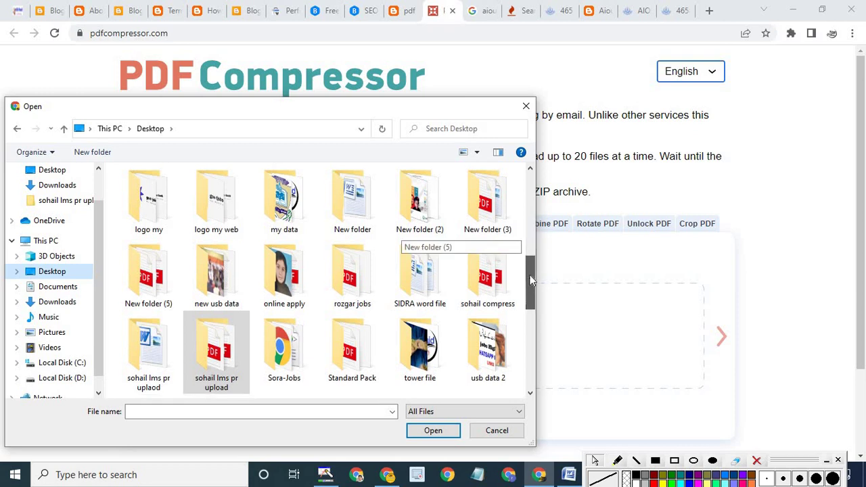
{"action": "left_click_drag", "start_coordinate": [528, 241], "coordinate": [528, 304]}
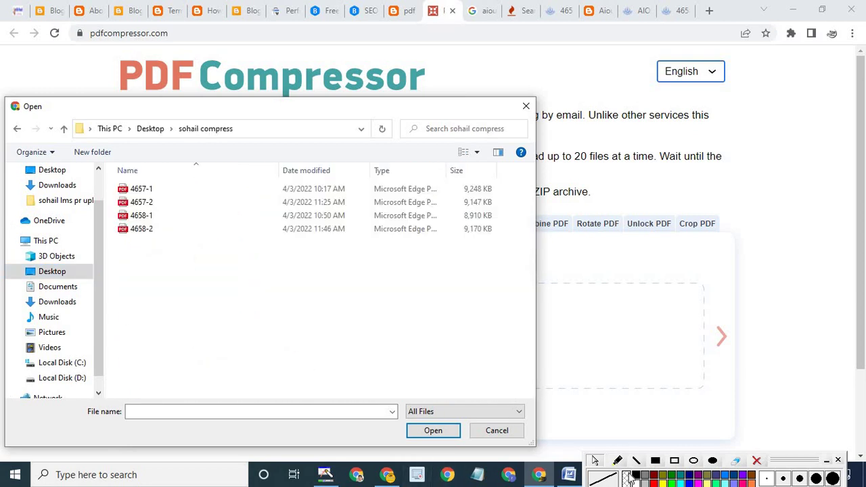
{"action": "left_click", "coordinate": [674, 462]}
{"action": "mouse_move", "coordinate": [453, 217]}
{"action": "left_mouse_down"}
{"action": "mouse_move", "coordinate": [519, 250]}
{"action": "mouse_move", "coordinate": [502, 238]}
{"action": "left_mouse_up"}
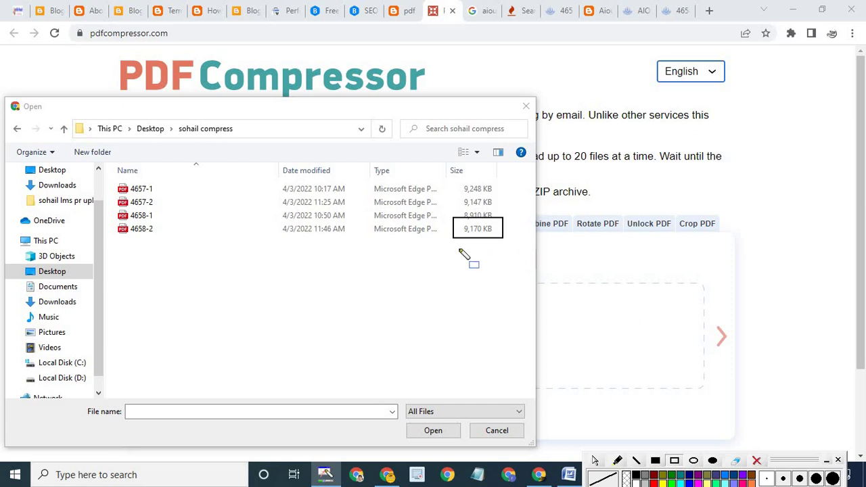
{"action": "left_click", "coordinate": [176, 229]}
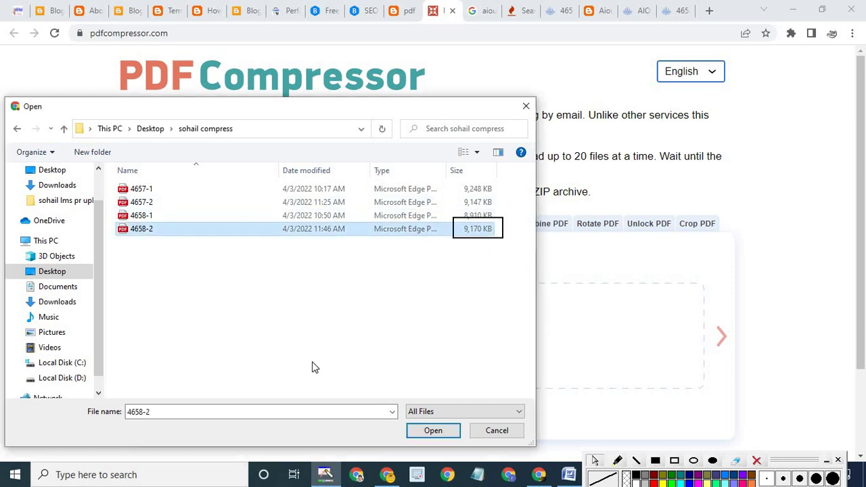
{"action": "left_click", "coordinate": [433, 430]}
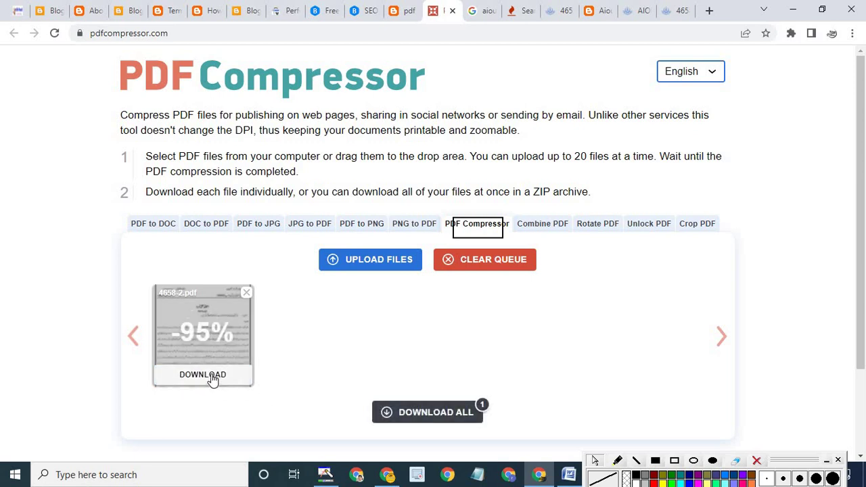
Step: Download the compressed 4658-2 PDF and show it in its folder
{"action": "left_click", "coordinate": [203, 374]}
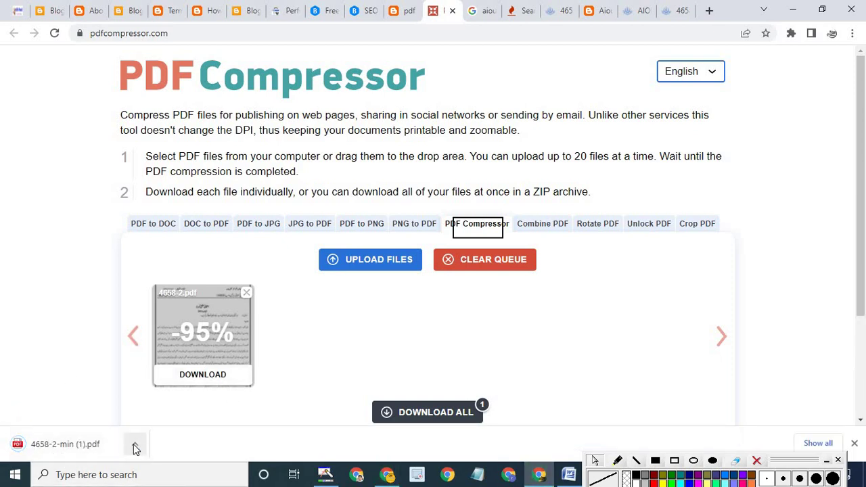
{"action": "left_click", "coordinate": [134, 445]}
{"action": "left_click", "coordinate": [212, 401]}
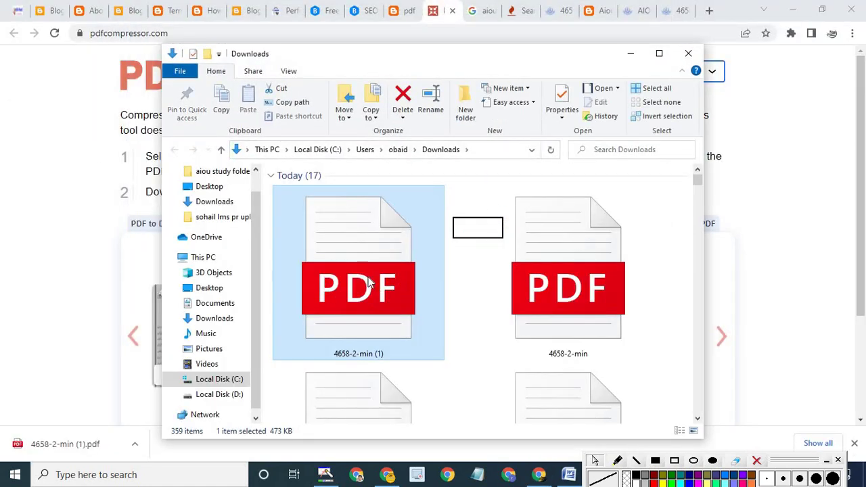
Step: Check the file size of 4658-2-min (1) in its properties, and close the properties and the Downloads folder
{"action": "right_click", "coordinate": [366, 276]}
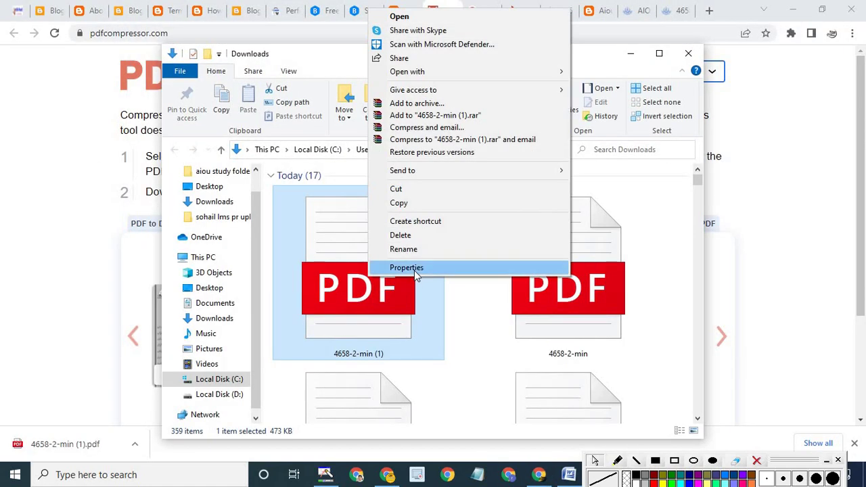
{"action": "left_click", "coordinate": [415, 269]}
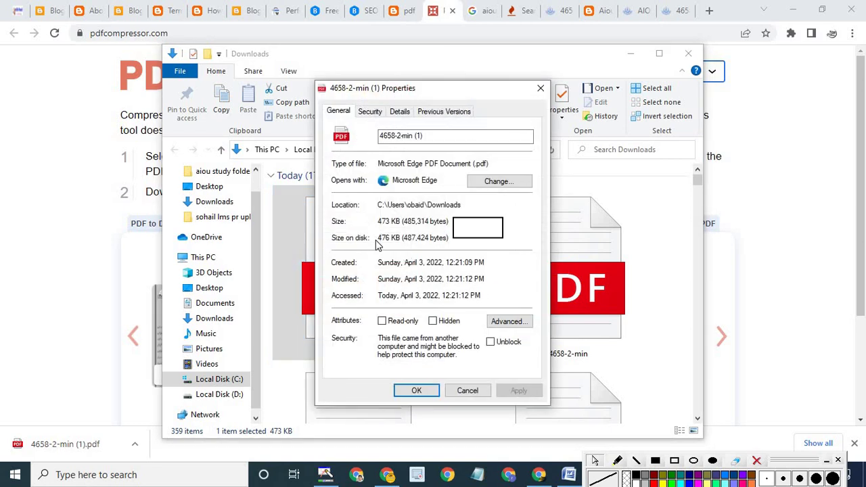
{"action": "left_click", "coordinate": [541, 88]}
{"action": "left_click", "coordinate": [687, 55]}
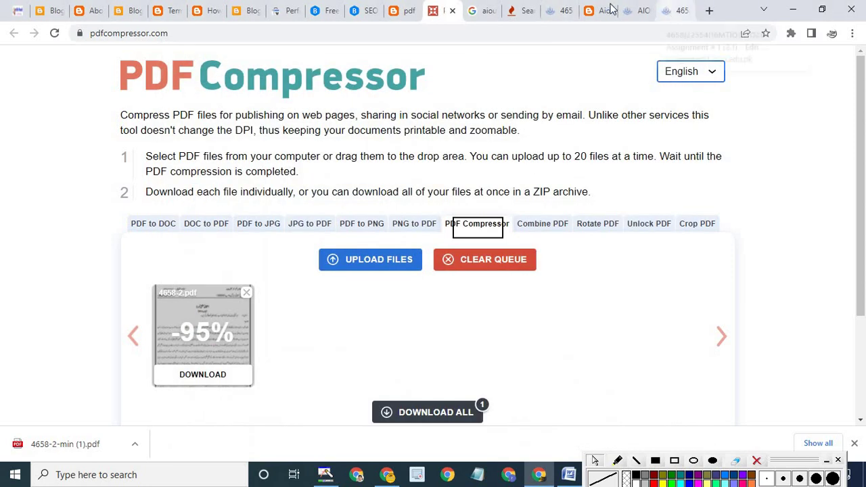
Step: Return to the Assignment # 1 submission, clear the frame, and choose 4658-1-min.pdf from the desktop upload folder as the attachment
{"action": "left_click", "coordinate": [682, 12]}
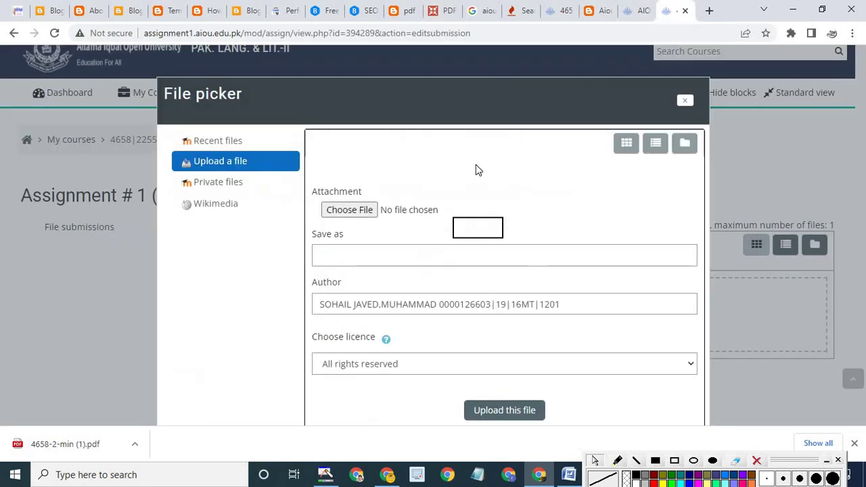
{"action": "left_click", "coordinate": [756, 461]}
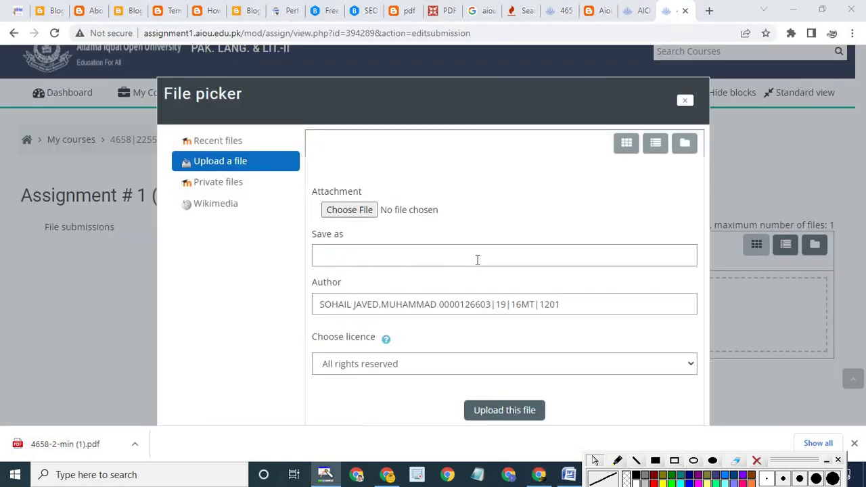
{"action": "left_click", "coordinate": [349, 215]}
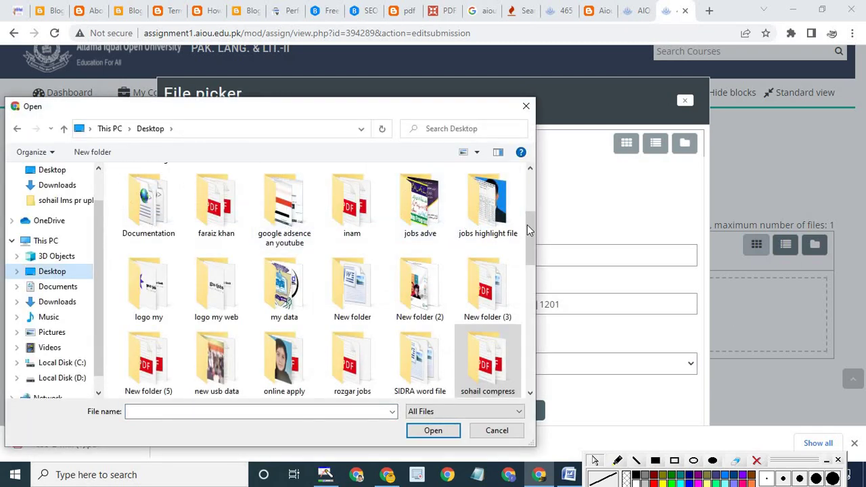
{"action": "scroll", "coordinate": [529, 253], "scroll_direction": "down", "scroll_amount": 3}
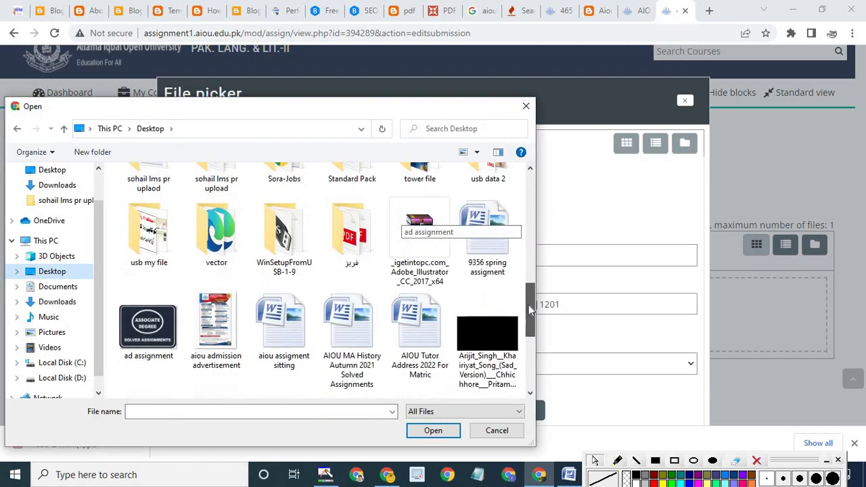
{"action": "scroll", "coordinate": [529, 298], "scroll_direction": "up", "scroll_amount": 1}
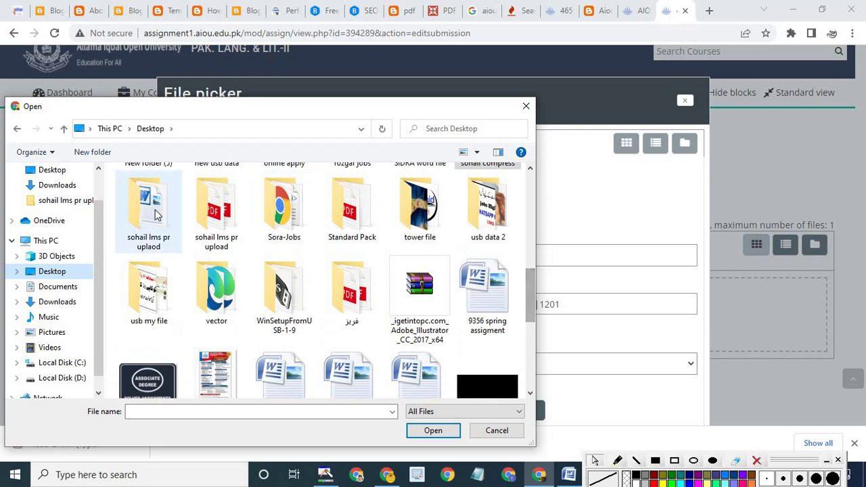
{"action": "double_click", "coordinate": [203, 220]}
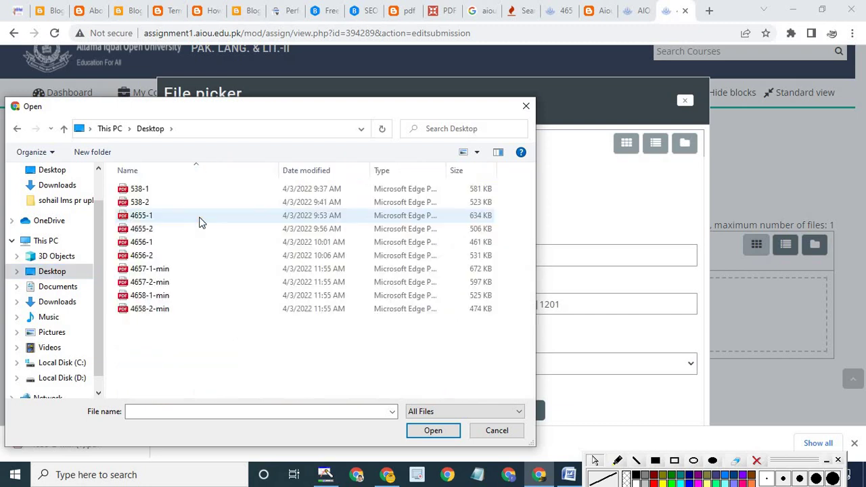
{"action": "left_click", "coordinate": [178, 297]}
{"action": "left_click", "coordinate": [433, 431]}
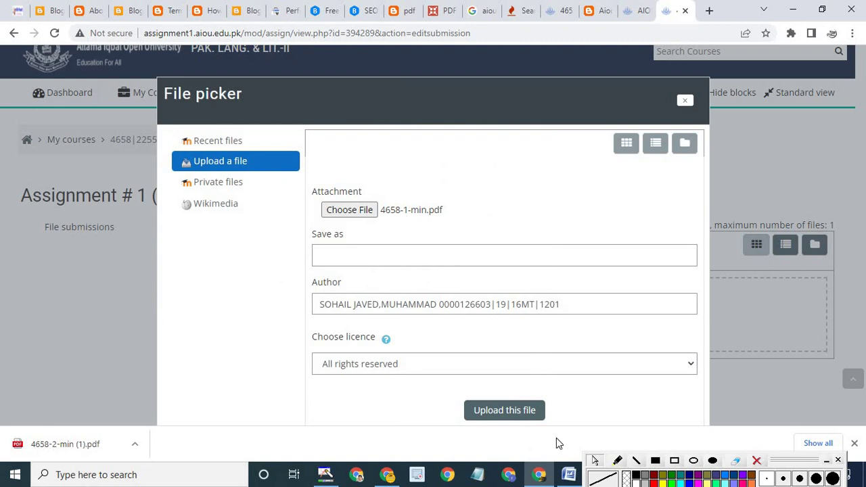
Step: Switch to Microsoft Word and start saving a copy of the 4656-1 document with PDF as the file type
{"action": "left_click", "coordinate": [568, 475]}
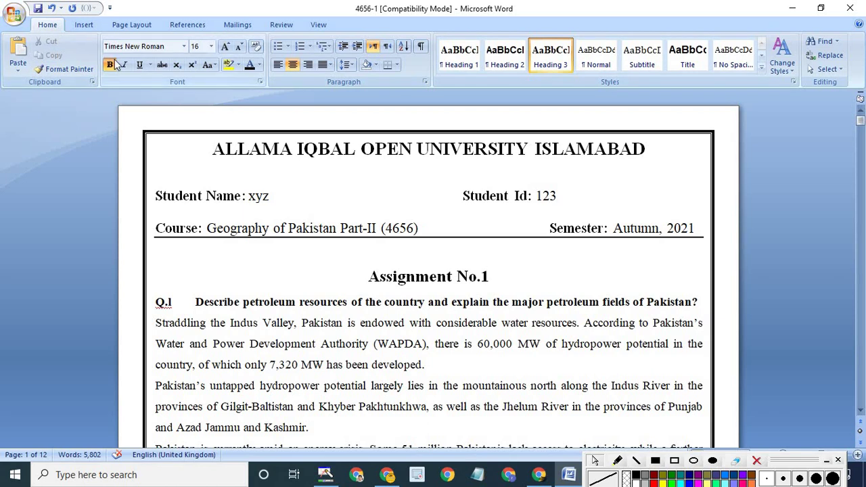
{"action": "key", "text": "F12"}
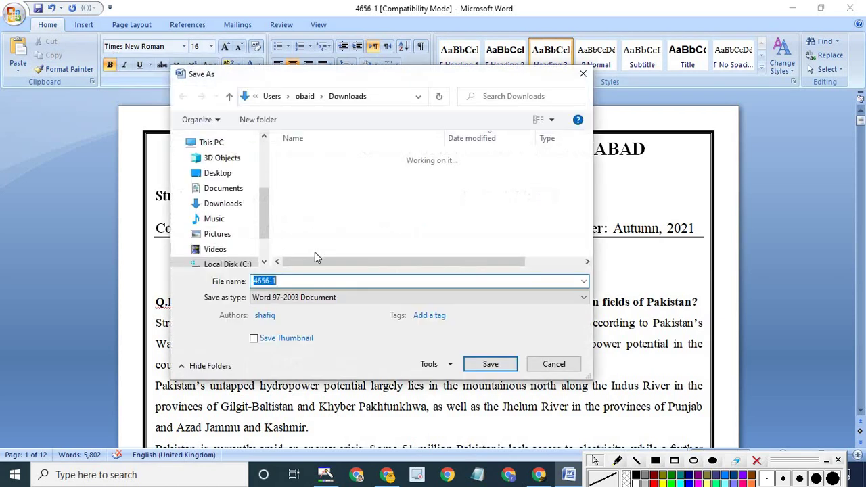
{"action": "left_click", "coordinate": [316, 298]}
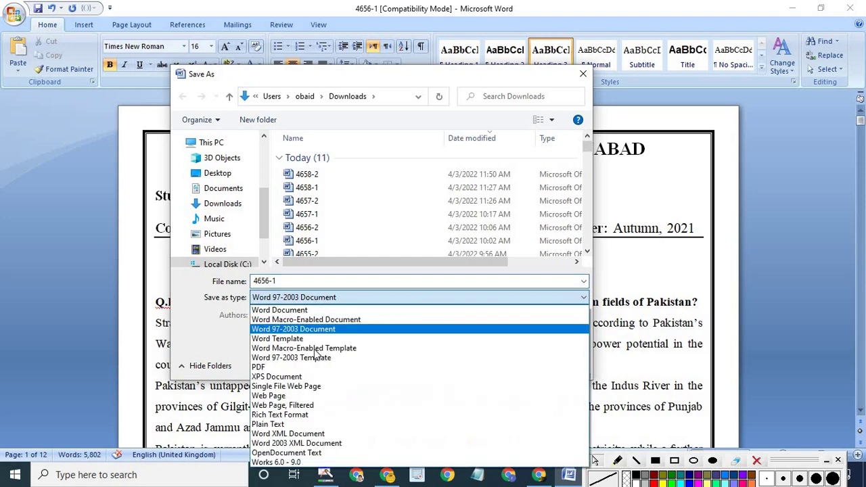
{"action": "left_click", "coordinate": [307, 376]}
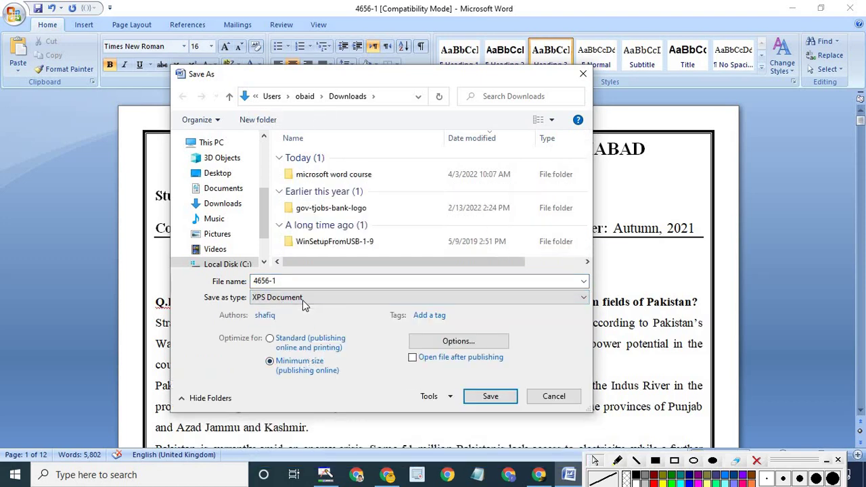
{"action": "left_click", "coordinate": [302, 300]}
{"action": "left_click", "coordinate": [278, 367]}
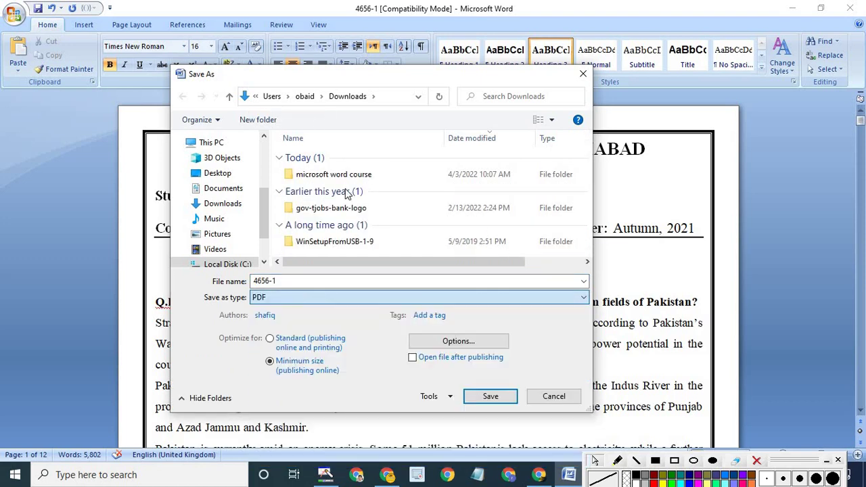
Step: Re-enter 4656-1 as the file name for the PDF copy
{"action": "left_click", "coordinate": [284, 282]}
{"action": "double_click", "coordinate": [286, 281]}
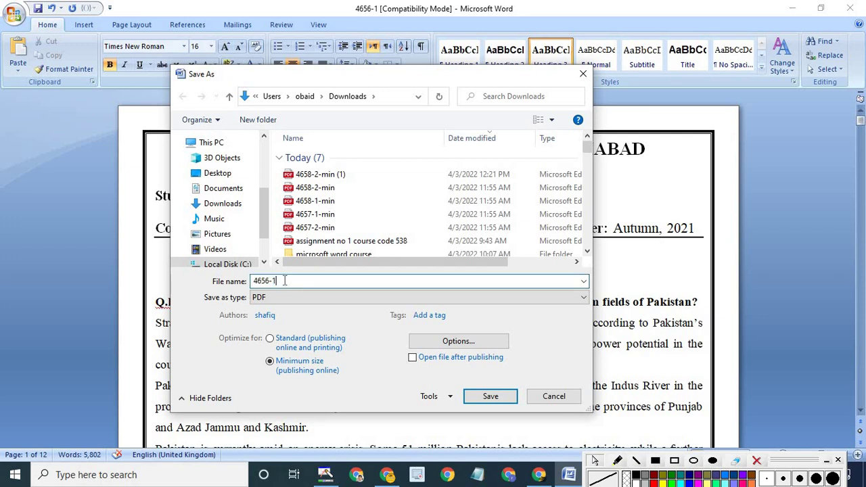
{"action": "left_click", "coordinate": [296, 282]}
{"action": "type", "text": "2"}
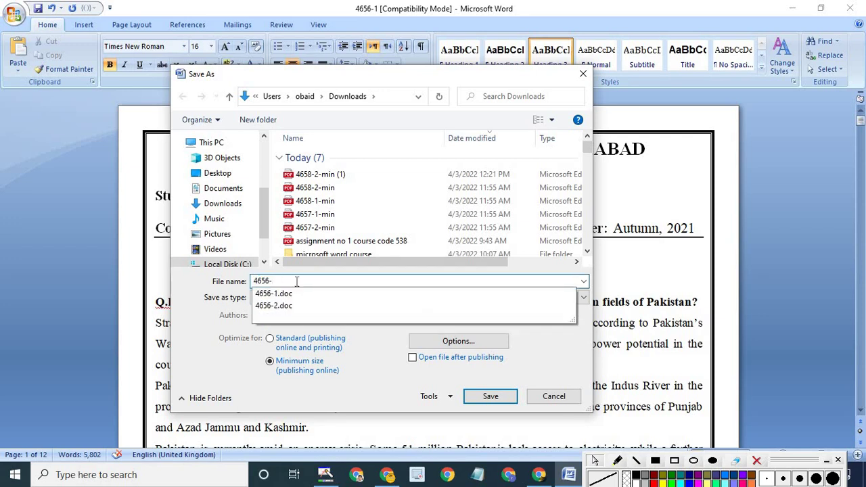
{"action": "type", "text": "1"}
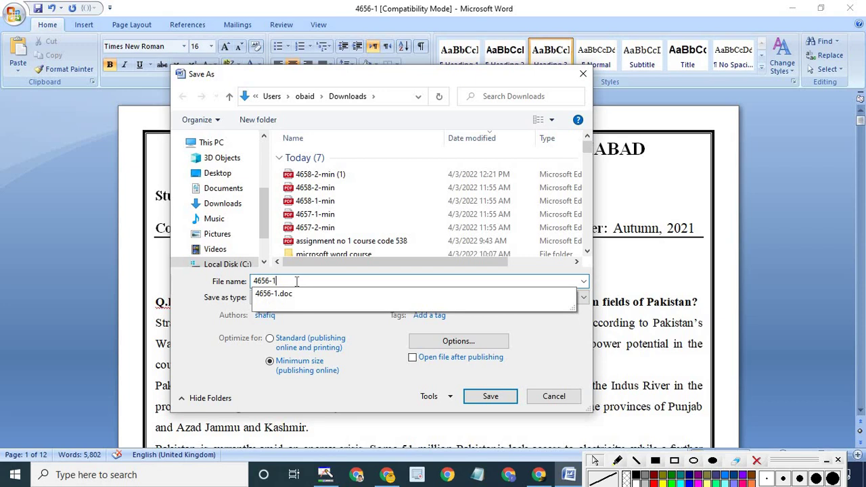
Step: Switch to Chrome, frame the course code 4658 and the Assignment # 1 heading behind the file picker, and clear the frames
{"action": "left_click", "coordinate": [539, 474]}
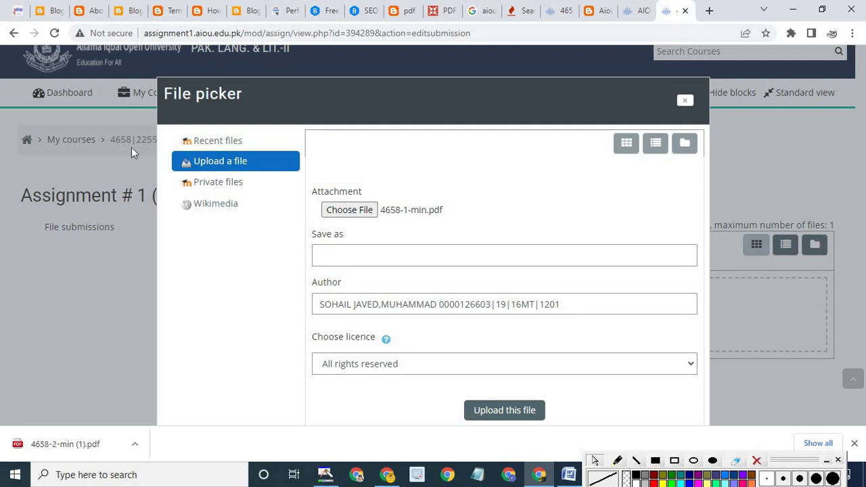
{"action": "scroll", "coordinate": [358, 271], "scroll_direction": "down", "scroll_amount": 1}
{"action": "left_click", "coordinate": [674, 461]}
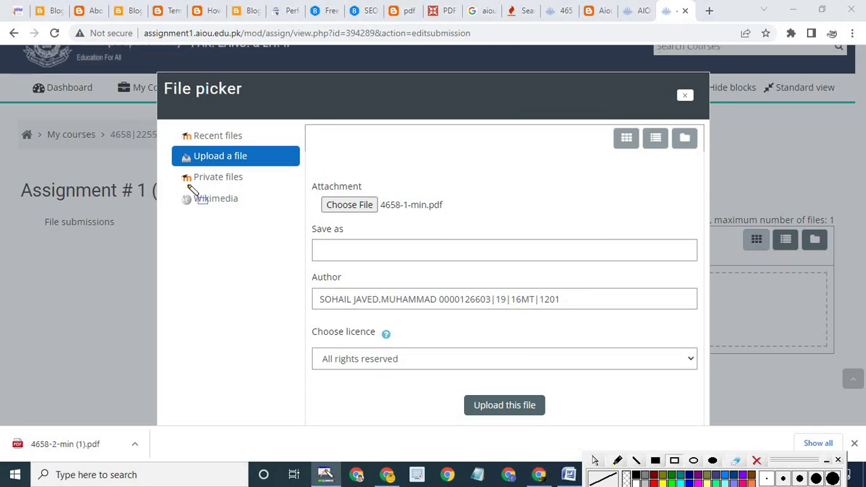
{"action": "left_click_drag", "start_coordinate": [92, 120], "coordinate": [135, 144]}
{"action": "mouse_move", "coordinate": [15, 169]}
{"action": "left_mouse_down"}
{"action": "mouse_move", "coordinate": [162, 202]}
{"action": "mouse_move", "coordinate": [147, 200]}
{"action": "left_mouse_up"}
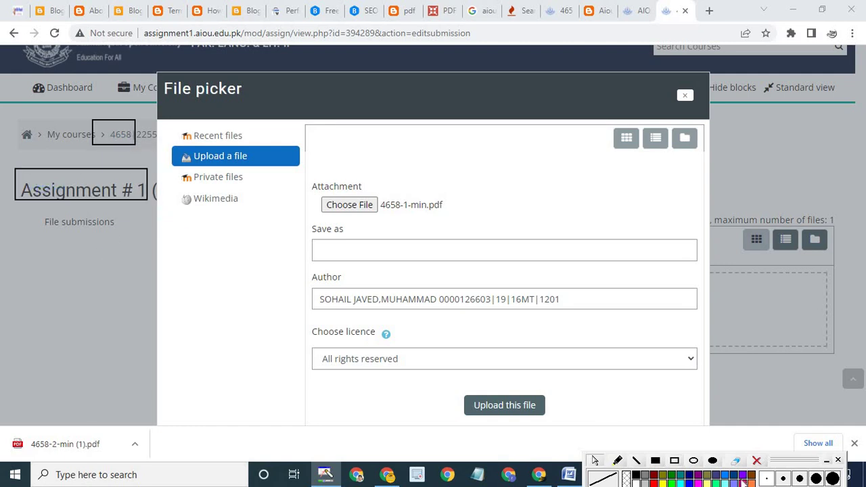
{"action": "left_click", "coordinate": [756, 461]}
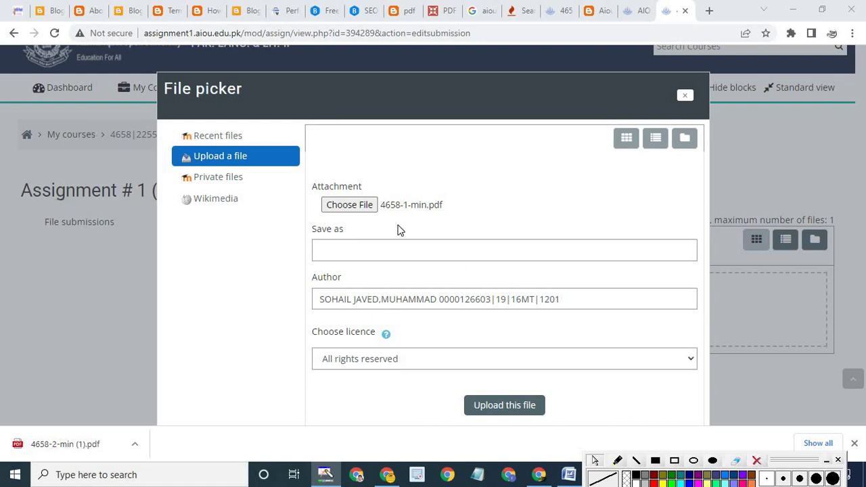
Step: Set the uploaded file's save name to "assignemnt no 1" and view the available licence choices
{"action": "left_click", "coordinate": [355, 244]}
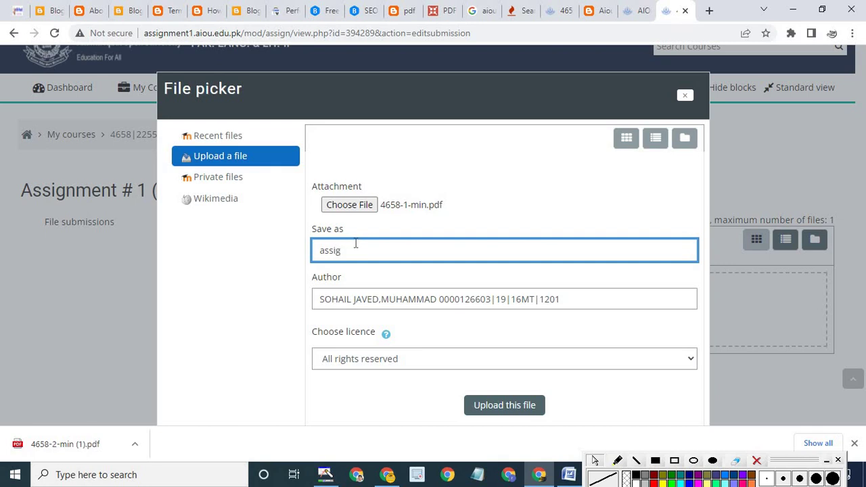
{"action": "type", "text": "assignemnt no 1"}
{"action": "left_click", "coordinate": [348, 356]}
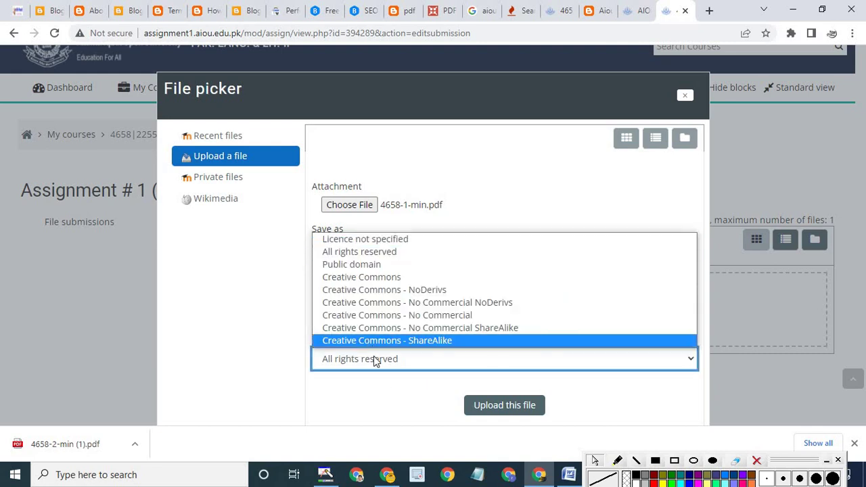
{"action": "left_click", "coordinate": [373, 356]}
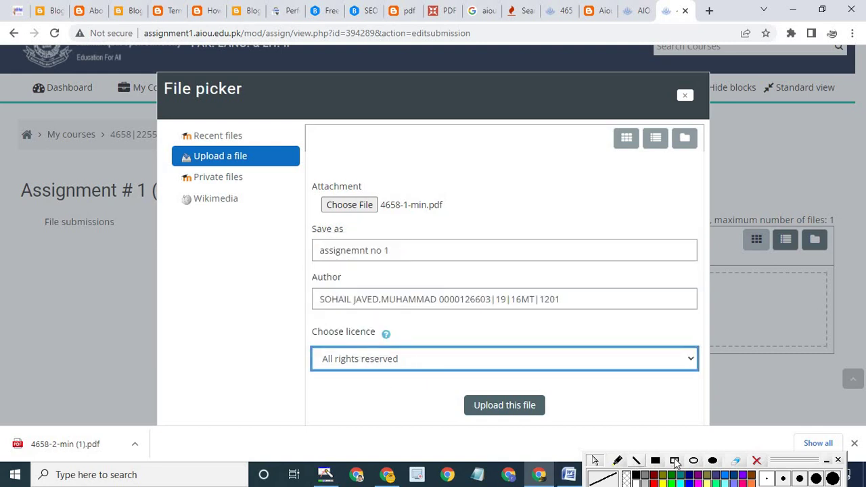
Step: Frame the licence setting, choose All rights reserved as the licence, and clear the frame
{"action": "left_click_drag", "start_coordinate": [307, 352], "coordinate": [428, 370]}
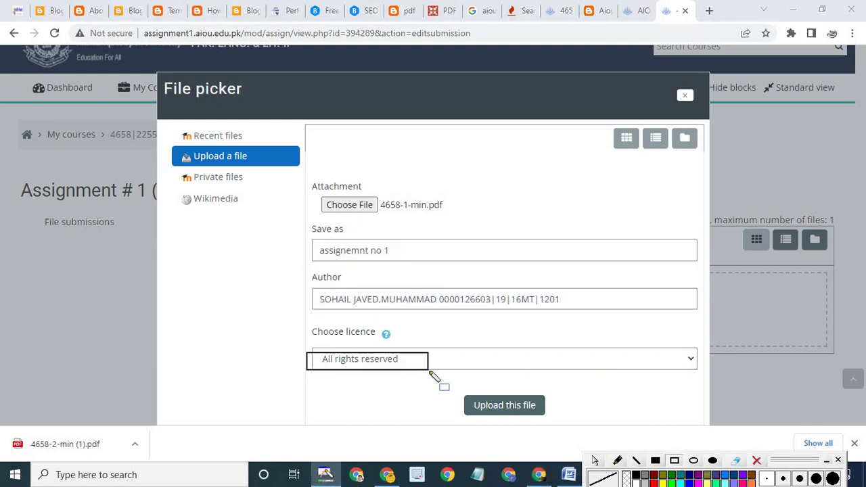
{"action": "left_click", "coordinate": [449, 369]}
{"action": "left_click", "coordinate": [454, 366]}
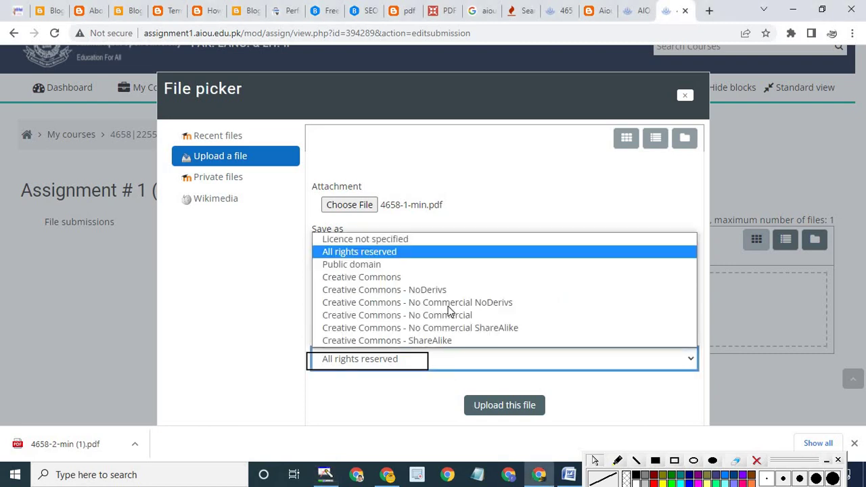
{"action": "left_click", "coordinate": [417, 248]}
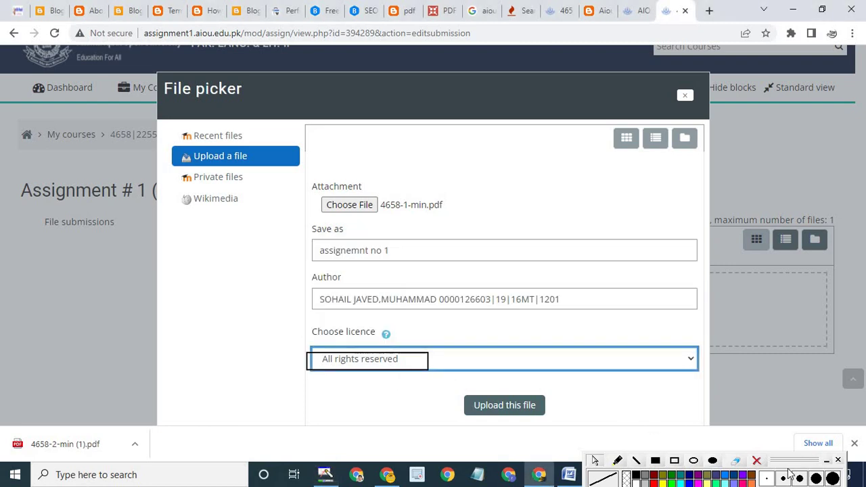
{"action": "left_click", "coordinate": [756, 460]}
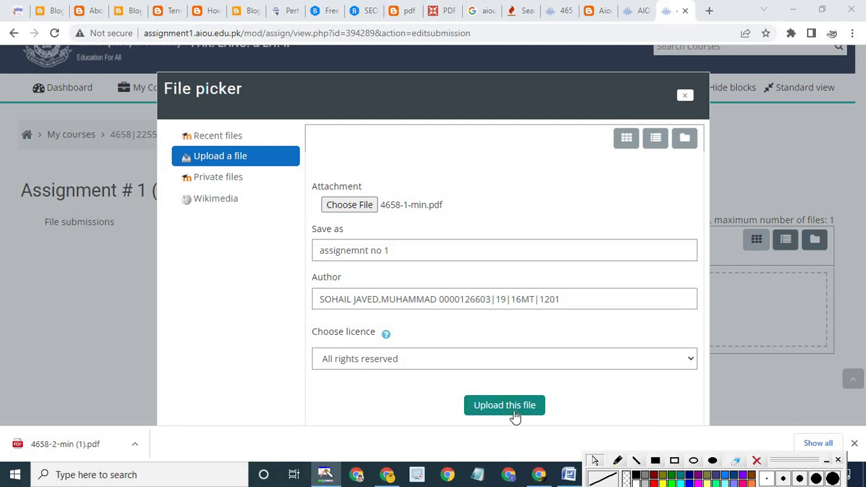
Step: Upload the chosen PDF to Assignment # 1 and save the submission changes
{"action": "left_click", "coordinate": [513, 410]}
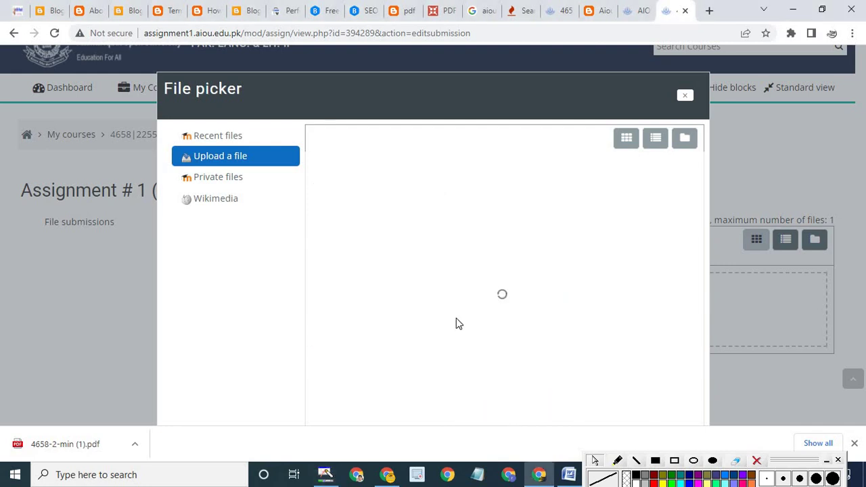
{"action": "scroll", "coordinate": [456, 323], "scroll_direction": "down", "scroll_amount": 3}
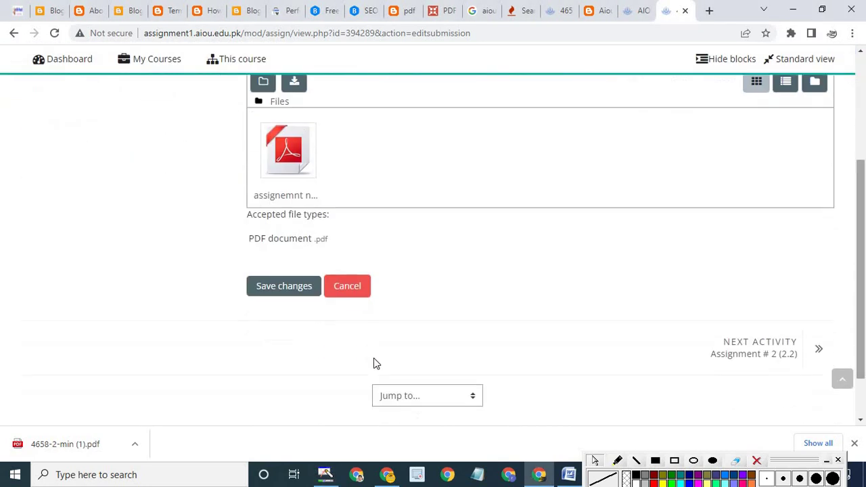
{"action": "left_click", "coordinate": [290, 286]}
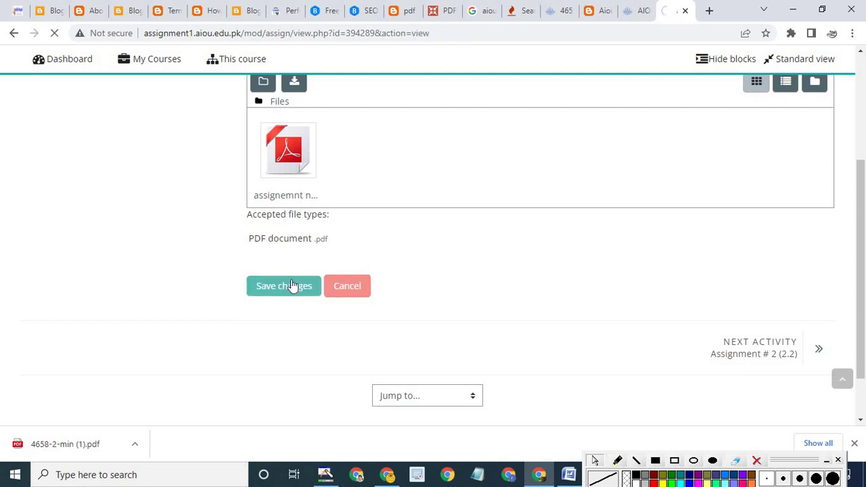
Step: Frame the submission status value of Assignment # 1, and clear the frame
{"action": "scroll", "coordinate": [673, 388], "scroll_direction": "down", "scroll_amount": 1}
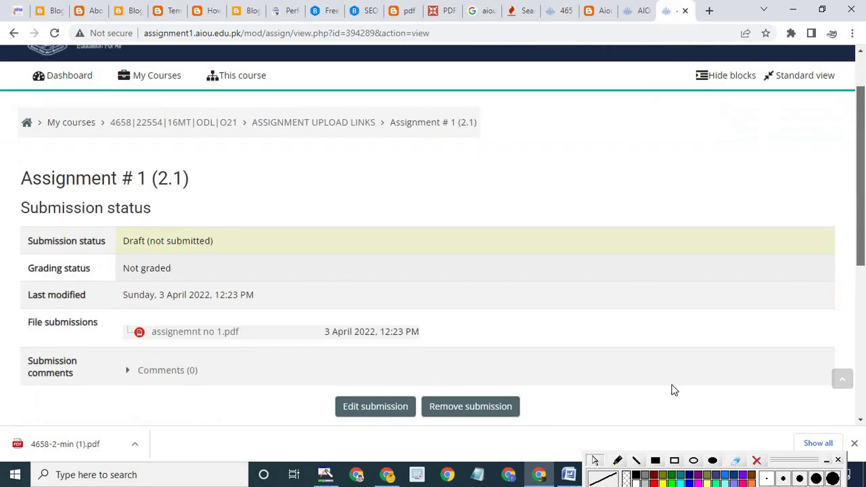
{"action": "left_click", "coordinate": [675, 461]}
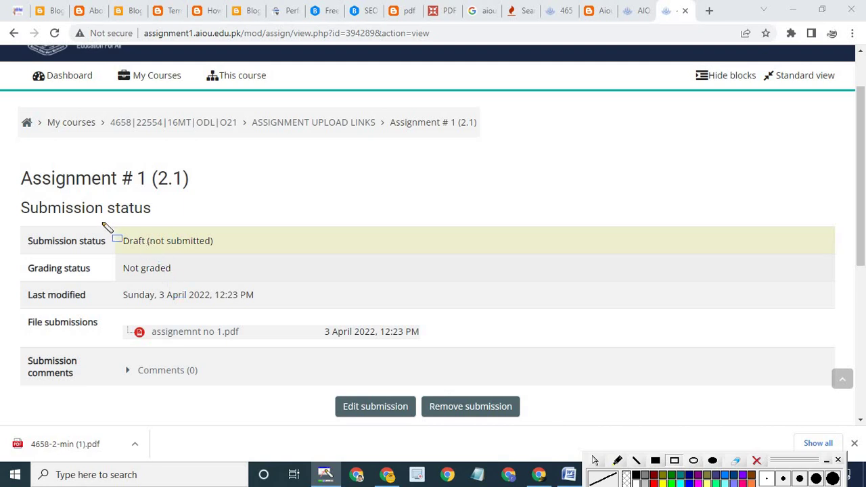
{"action": "mouse_move", "coordinate": [114, 231]}
{"action": "left_mouse_down"}
{"action": "mouse_move", "coordinate": [228, 257]}
{"action": "mouse_move", "coordinate": [232, 239]}
{"action": "mouse_move", "coordinate": [231, 250]}
{"action": "left_mouse_up"}
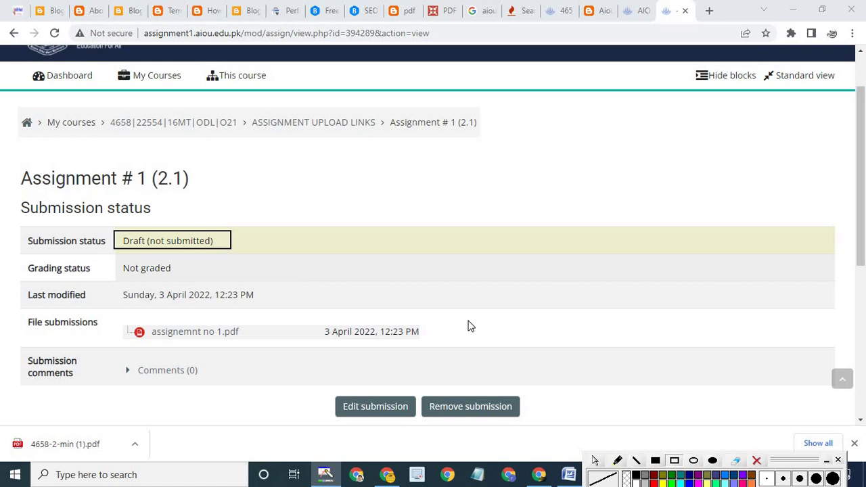
{"action": "left_click", "coordinate": [756, 461]}
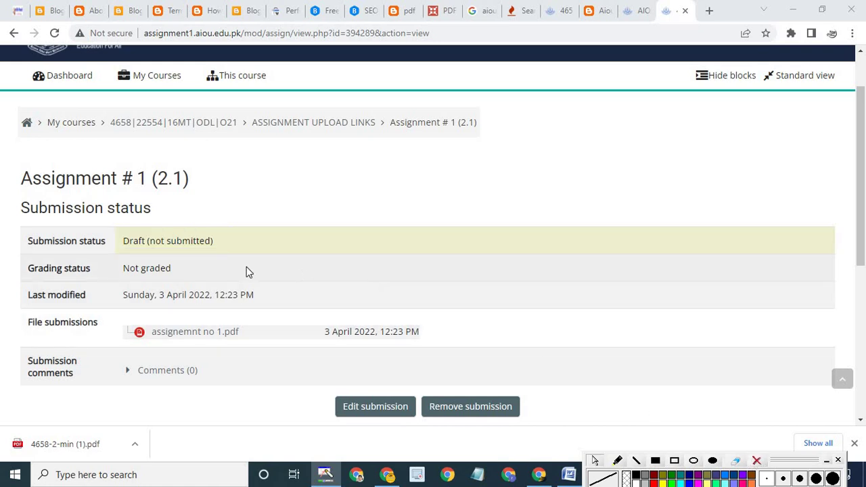
Step: Download assignemnt no 1.pdf from the file submissions, open it for checking, and return to the Assignment # 1 page
{"action": "left_click", "coordinate": [194, 338]}
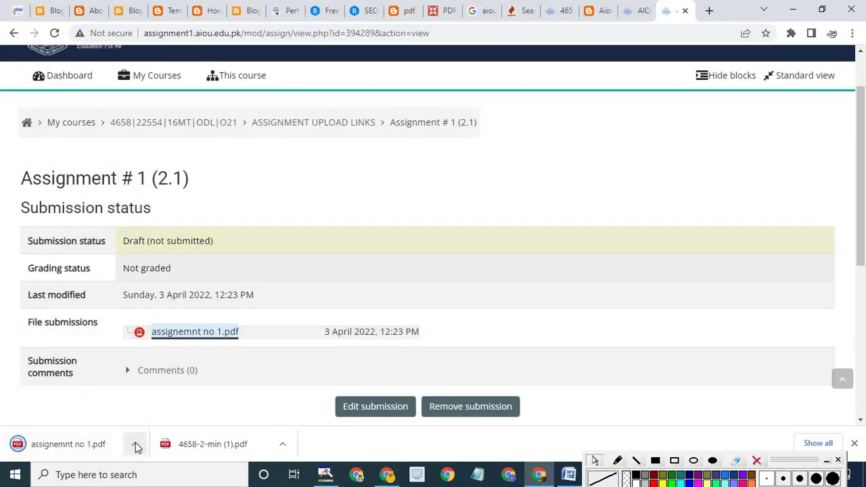
{"action": "left_click", "coordinate": [132, 444]}
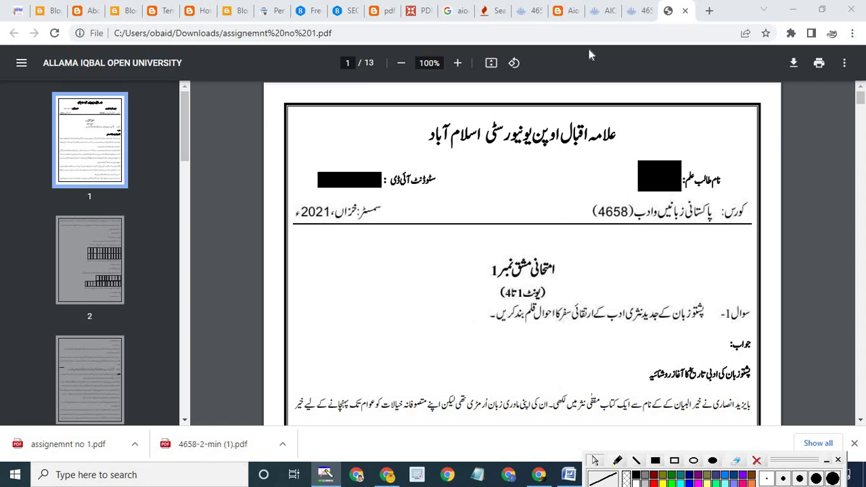
{"action": "left_click", "coordinate": [642, 12]}
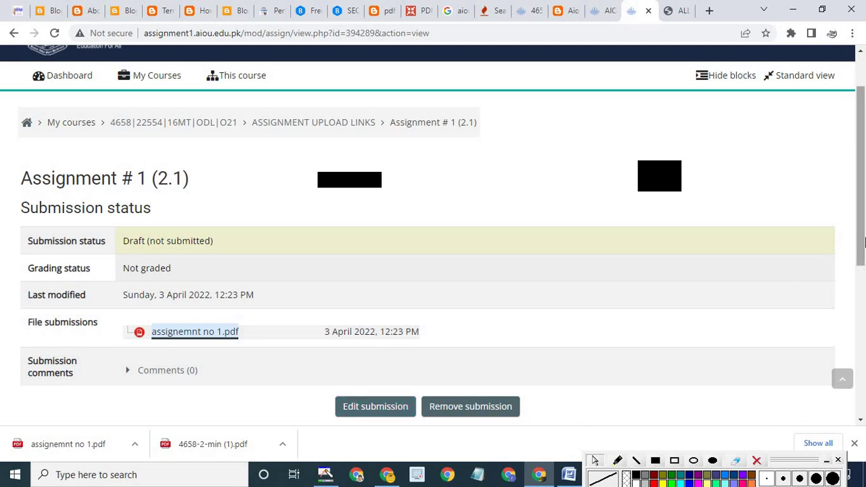
Step: Frame the submit option for Assignment # 1, submit the assignment, clear the drawn marks, and confirm the submission for grading
{"action": "scroll", "coordinate": [792, 284], "scroll_direction": "down", "scroll_amount": 3}
{"action": "left_click", "coordinate": [674, 460]}
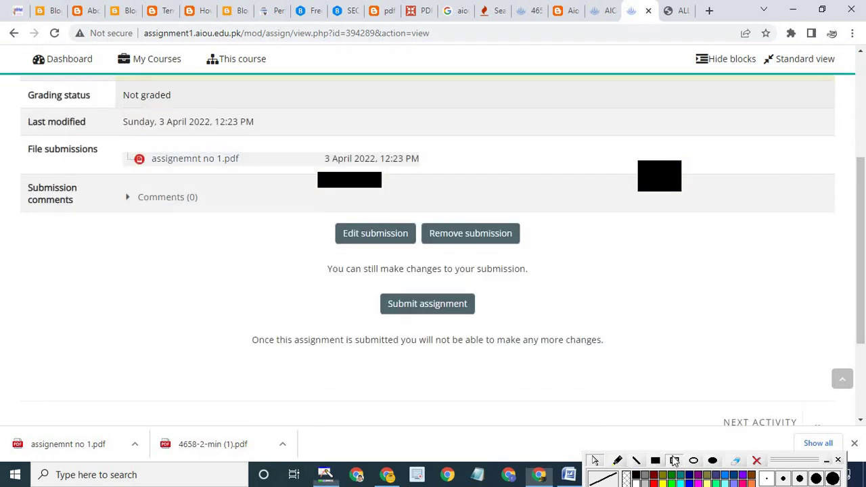
{"action": "left_click_drag", "start_coordinate": [368, 283], "coordinate": [495, 326]}
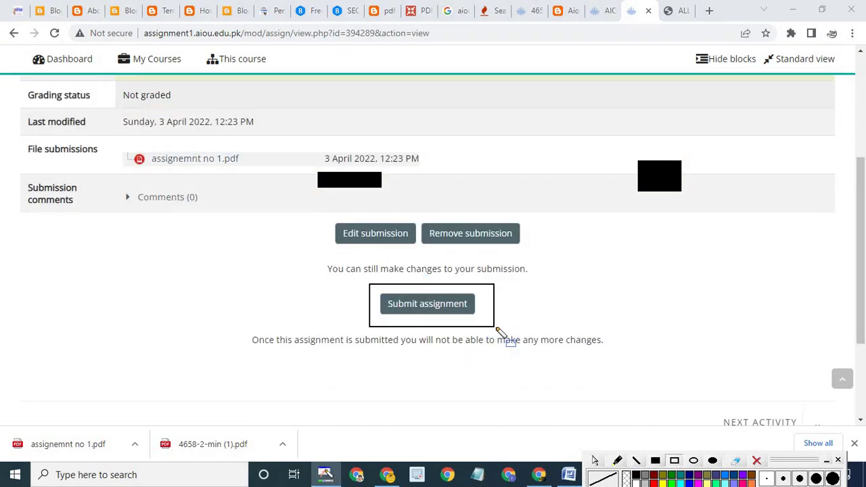
{"action": "left_click", "coordinate": [455, 309]}
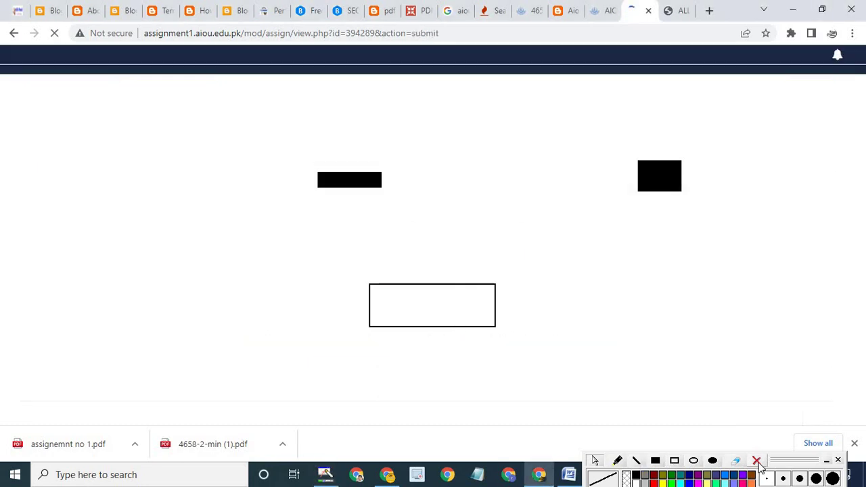
{"action": "left_click", "coordinate": [756, 460]}
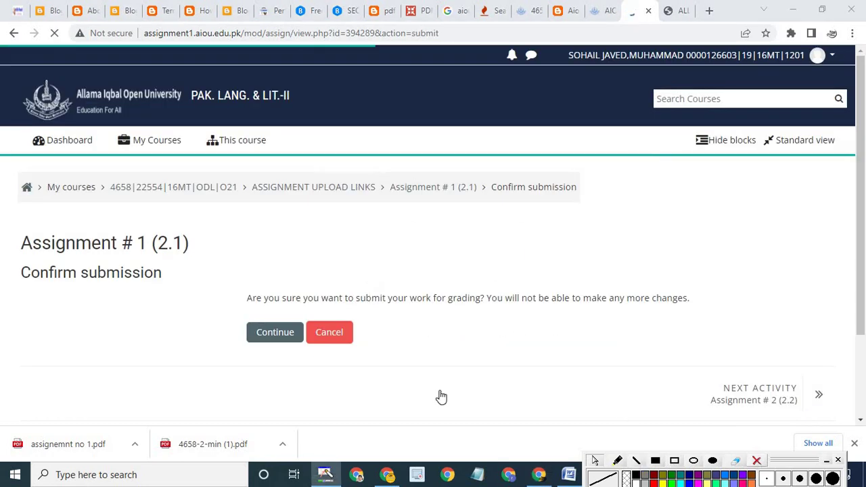
{"action": "left_click", "coordinate": [278, 334]}
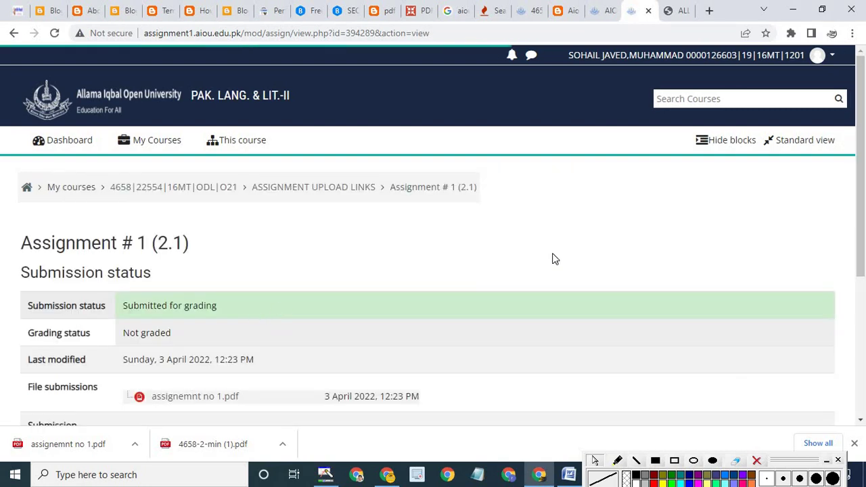
Step: Examine the submission status table of Assignment # 1, marking the status text
{"action": "scroll", "coordinate": [850, 196], "scroll_direction": "down", "scroll_amount": 2}
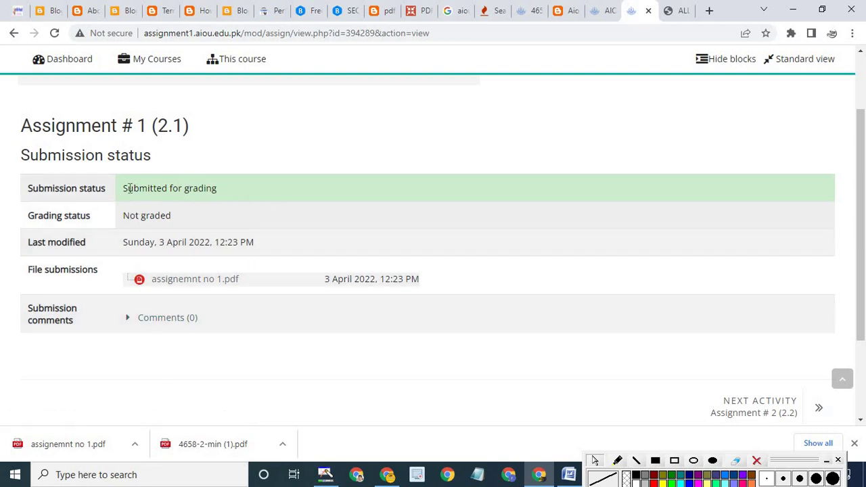
{"action": "left_click_drag", "start_coordinate": [126, 188], "coordinate": [241, 189]}
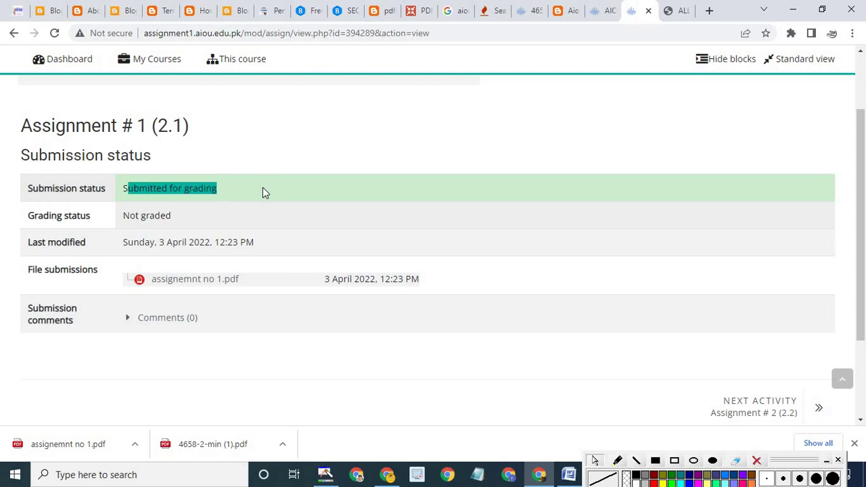
{"action": "left_click", "coordinate": [208, 200]}
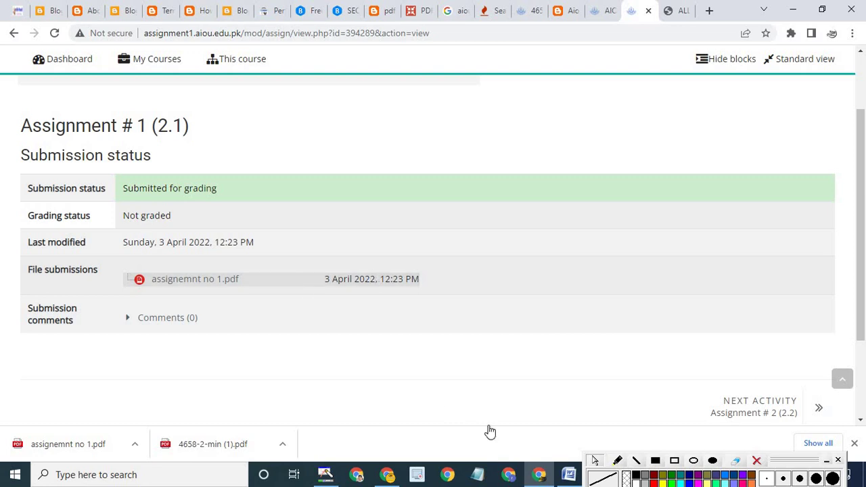
{"action": "mouse_move", "coordinate": [570, 474]}
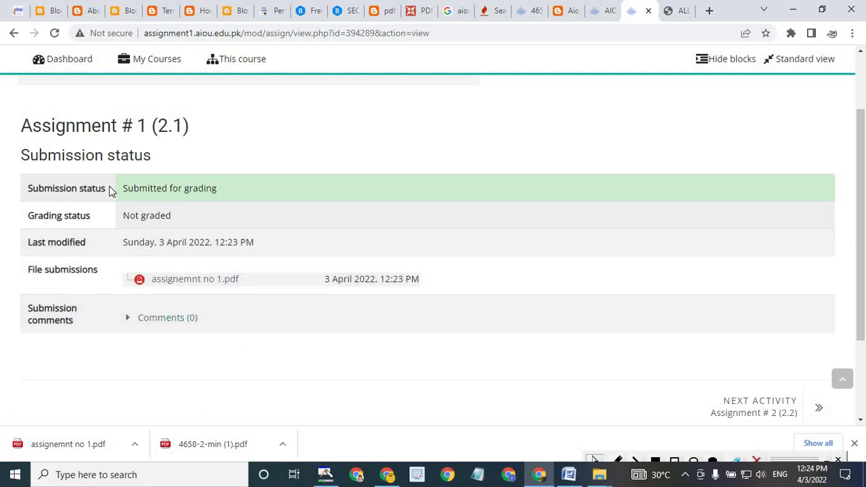
{"action": "left_click_drag", "start_coordinate": [155, 187], "coordinate": [244, 196]}
{"action": "left_click", "coordinate": [245, 197]}
{"action": "scroll", "coordinate": [784, 251], "scroll_direction": "down", "scroll_amount": 3}
{"action": "scroll", "coordinate": [472, 213], "scroll_direction": "up", "scroll_amount": 3}
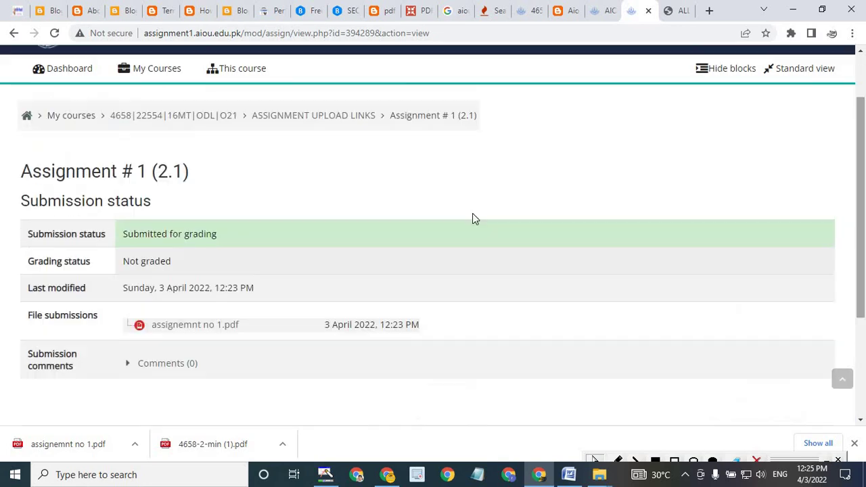
Step: Go back to the dashboard, open the PAK. LANG. & LIT.-II course, and open the submission page of Assignment # 2 (2.2)
{"action": "left_click", "coordinate": [71, 70]}
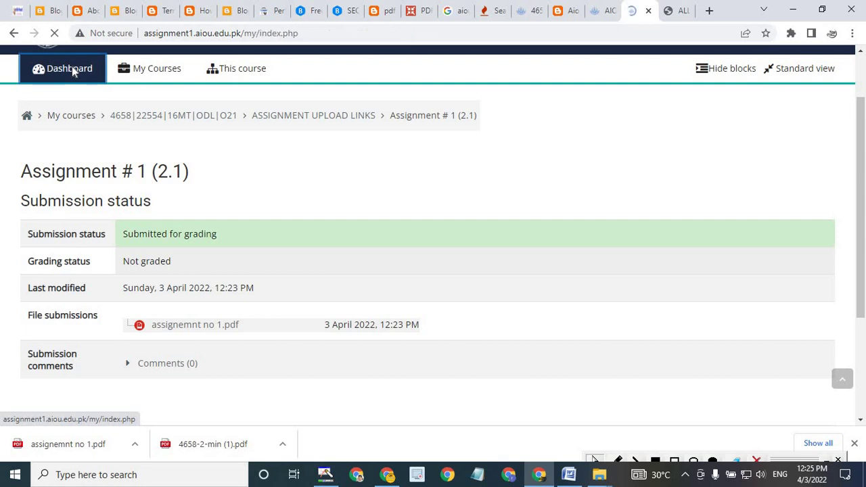
{"action": "scroll", "coordinate": [618, 268], "scroll_direction": "down", "scroll_amount": 1}
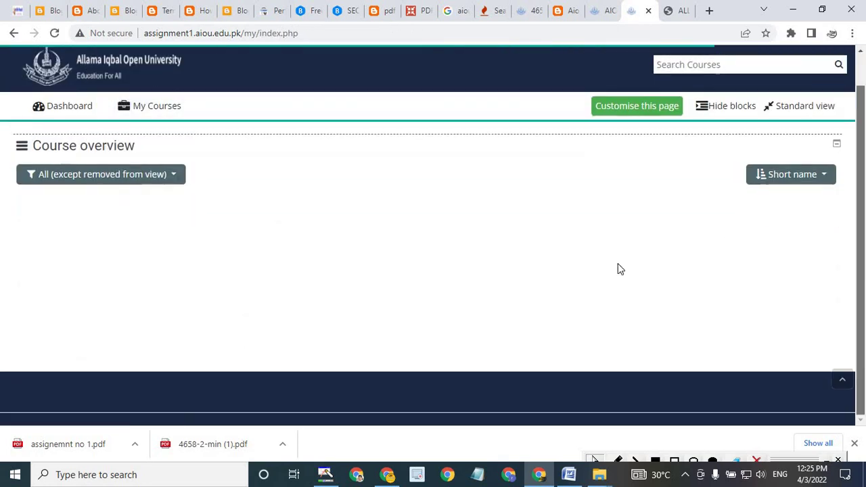
{"action": "scroll", "coordinate": [864, 220], "scroll_direction": "down", "scroll_amount": 2}
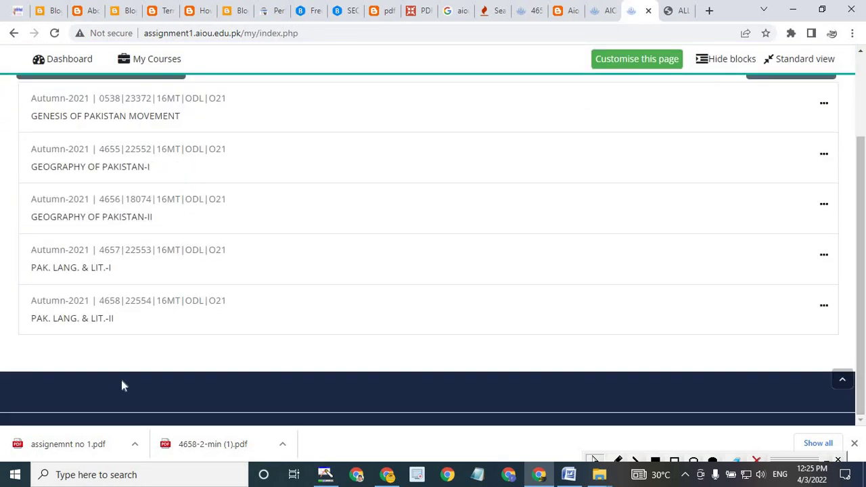
{"action": "left_click", "coordinate": [81, 321]}
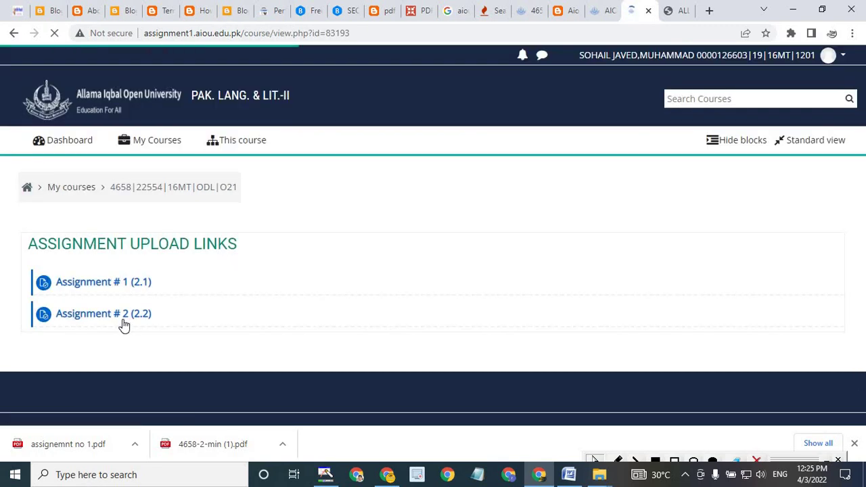
{"action": "left_click", "coordinate": [122, 316]}
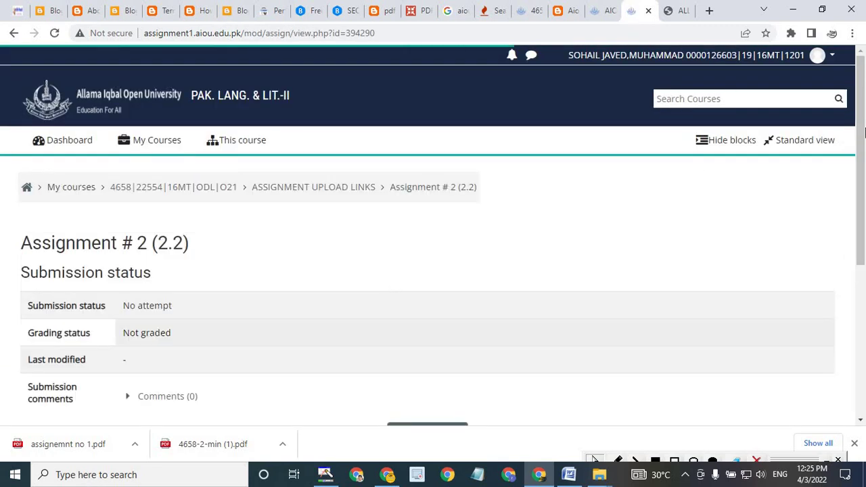
{"action": "scroll", "coordinate": [864, 244], "scroll_direction": "down", "scroll_amount": 3}
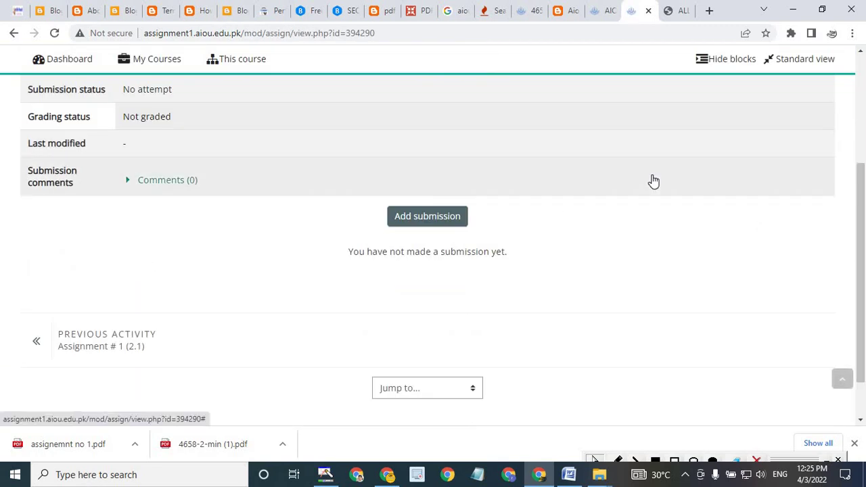